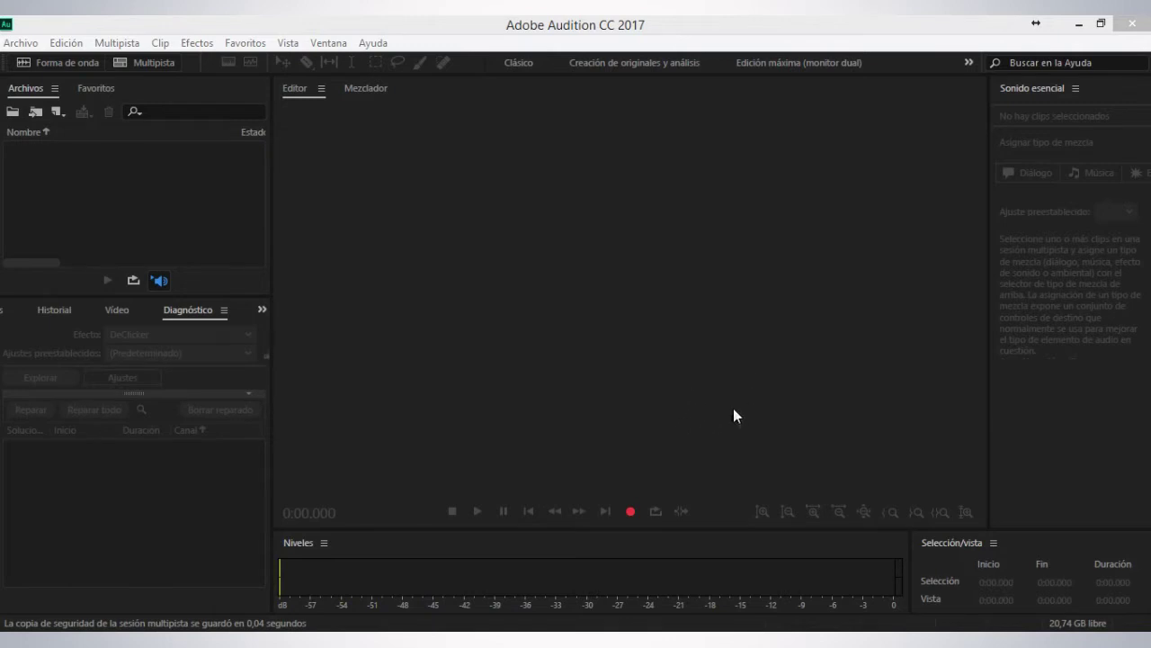
# Step: Create a new audio file for recording named MUESTRA, at 44100 Hz, Estéreo and 16 bits
pyautogui.click(630, 512)
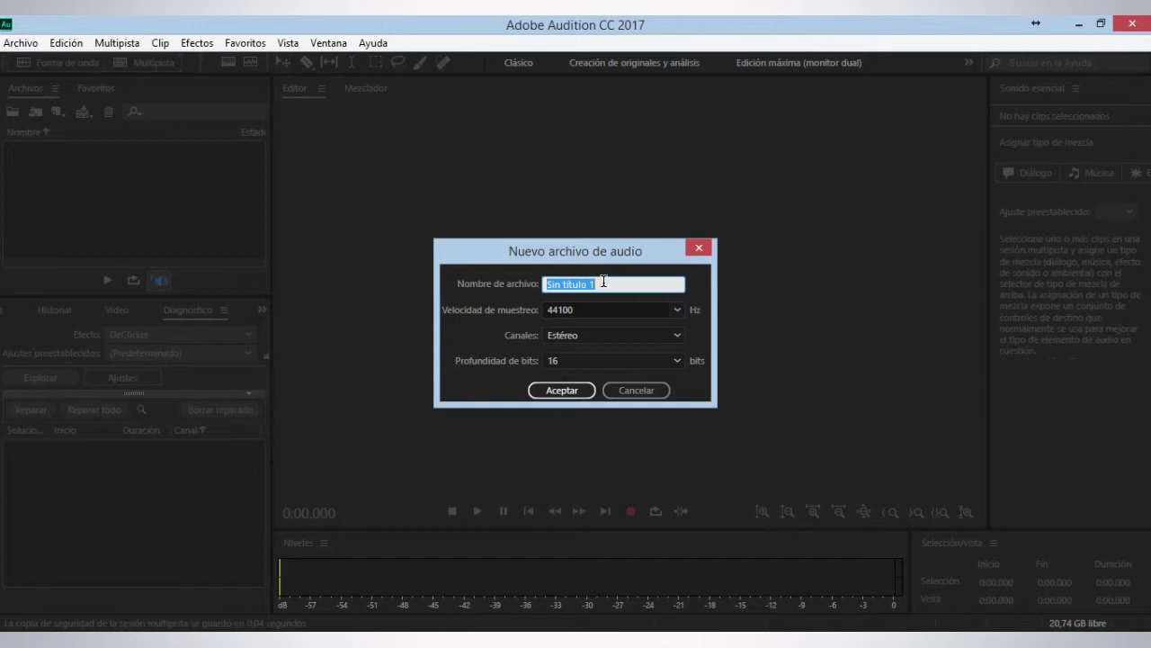
pyautogui.write('MUESTRA')
pyautogui.click(674, 337)
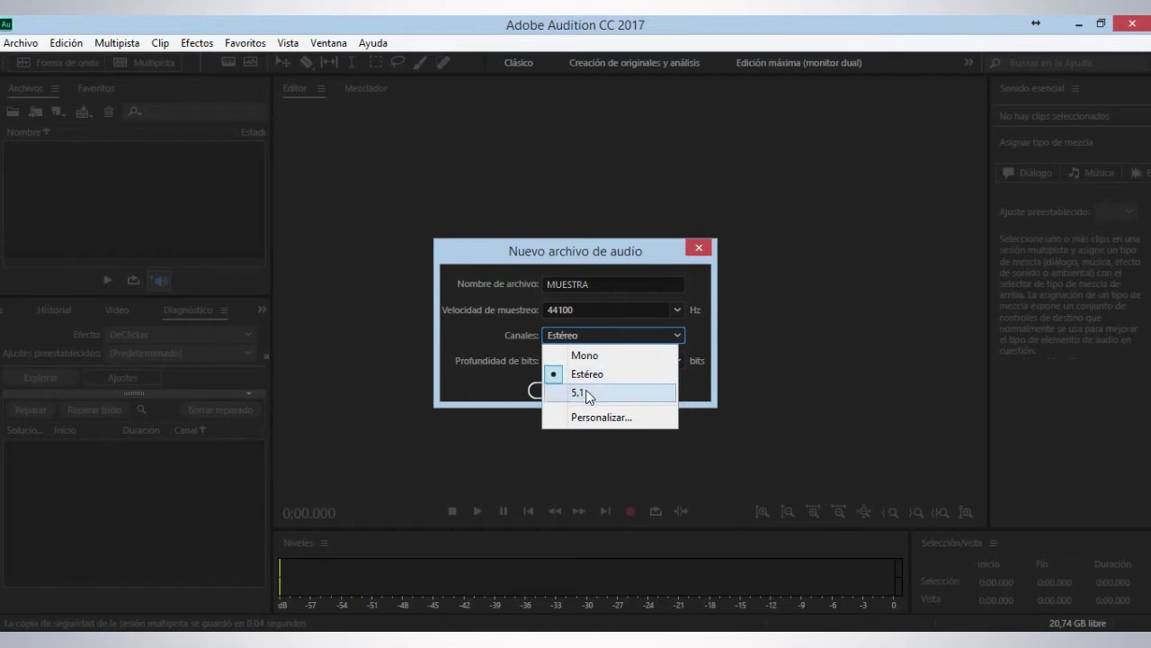
pyautogui.click(504, 371)
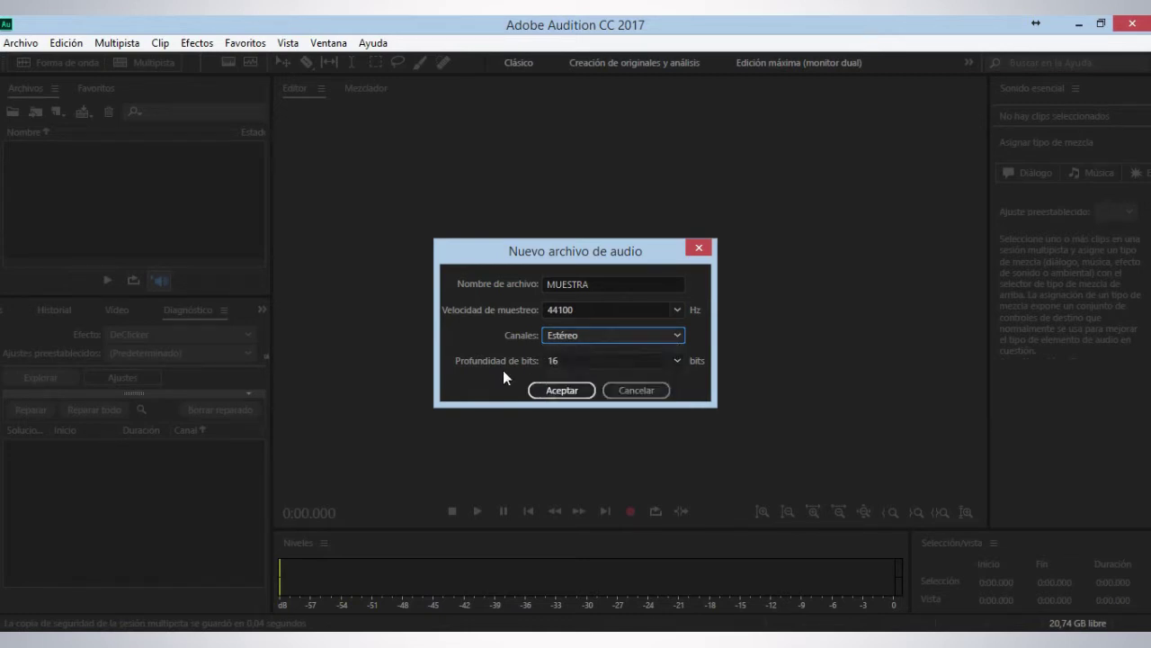
pyautogui.click(661, 367)
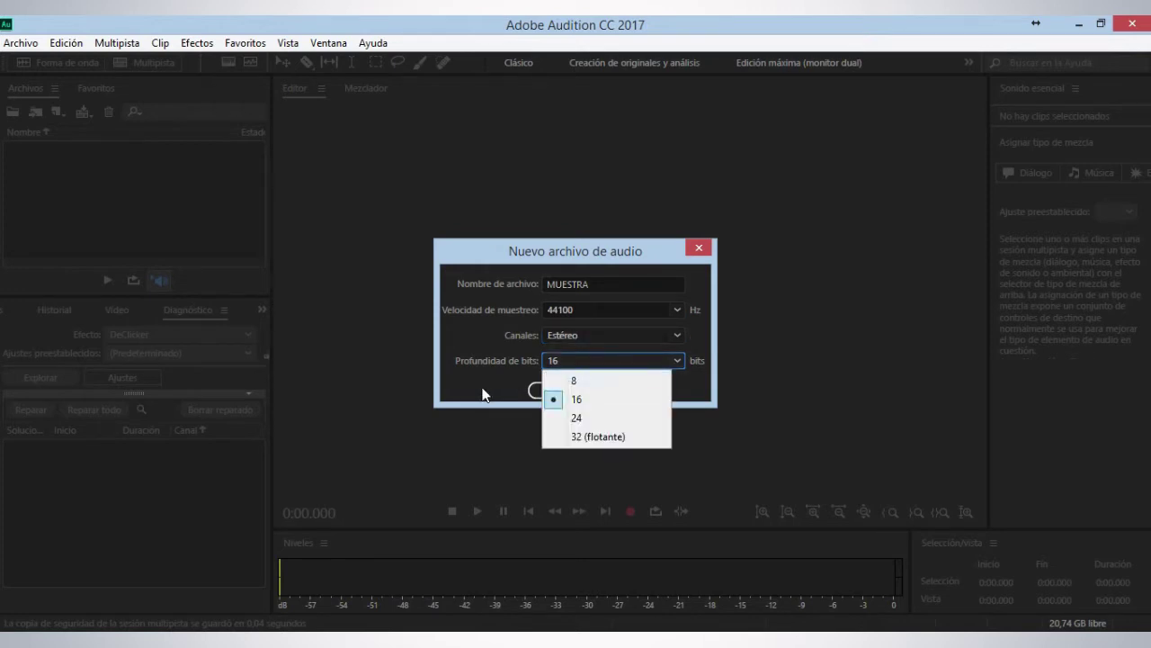
pyautogui.click(467, 389)
pyautogui.click(567, 390)
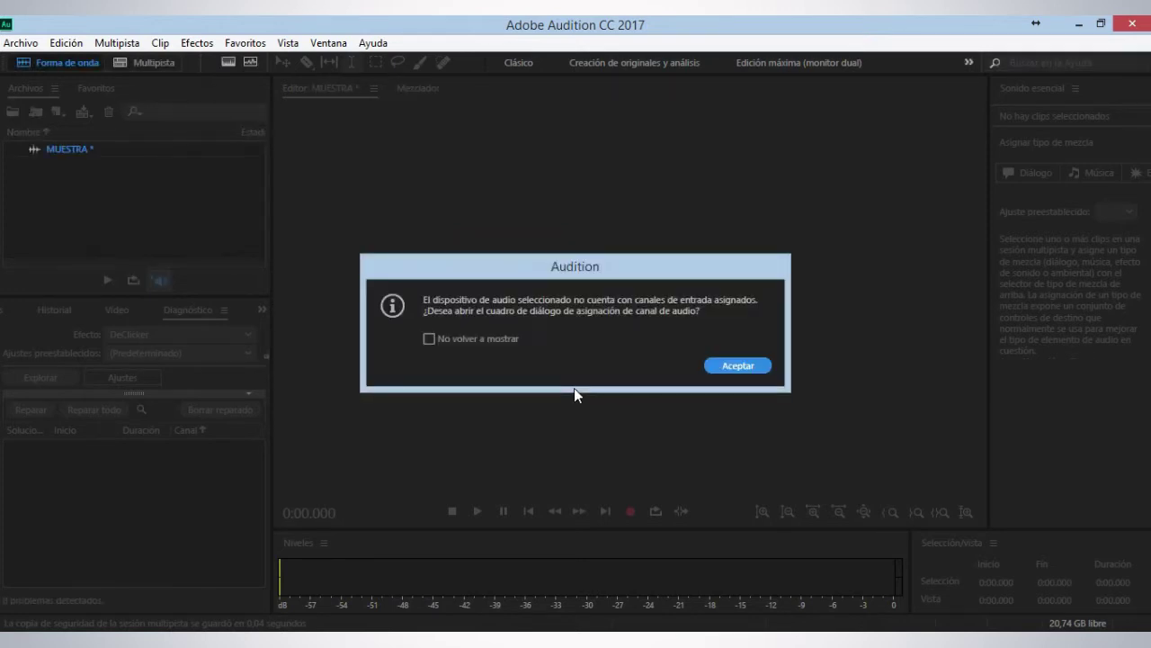
# Step: Assign the microphone to both default stereo input channels, 1 [L] and 2 [R], in the audio channel mapping preferences
pyautogui.click(739, 364)
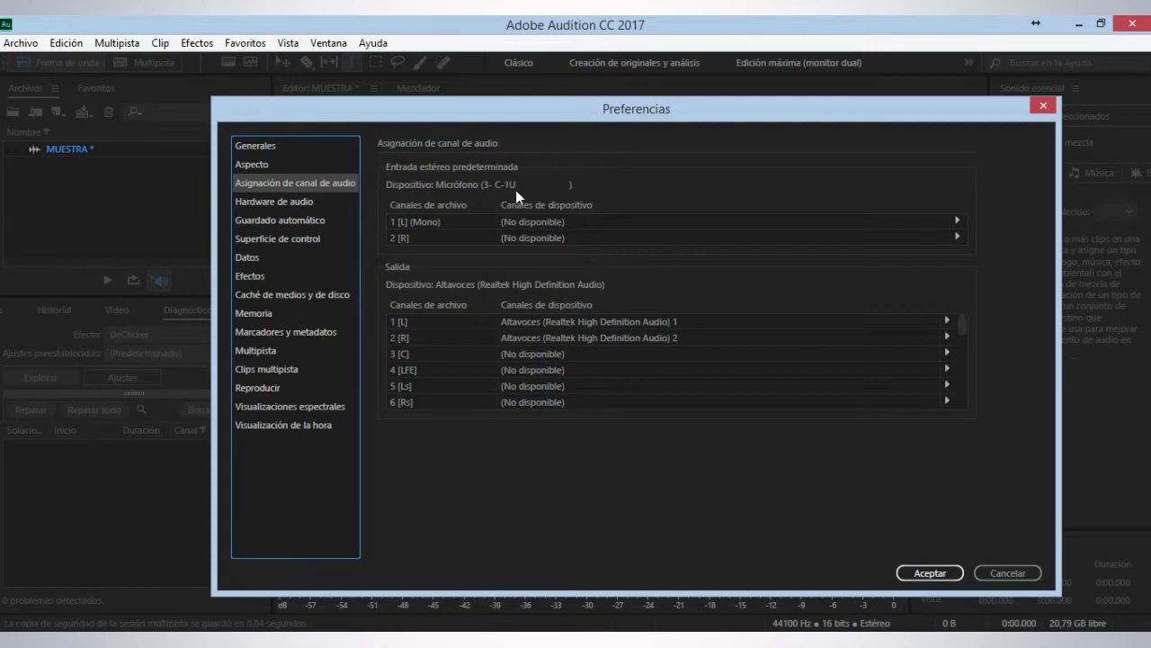
pyautogui.click(956, 223)
pyautogui.click(998, 265)
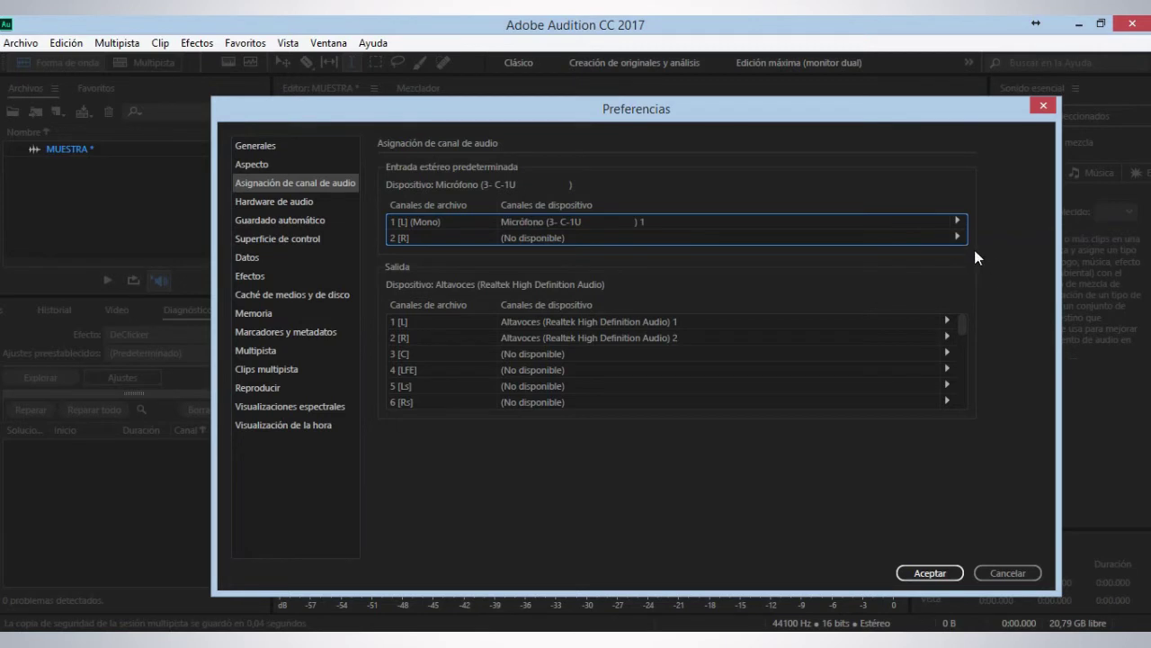
pyautogui.click(957, 237)
pyautogui.click(987, 297)
pyautogui.click(930, 572)
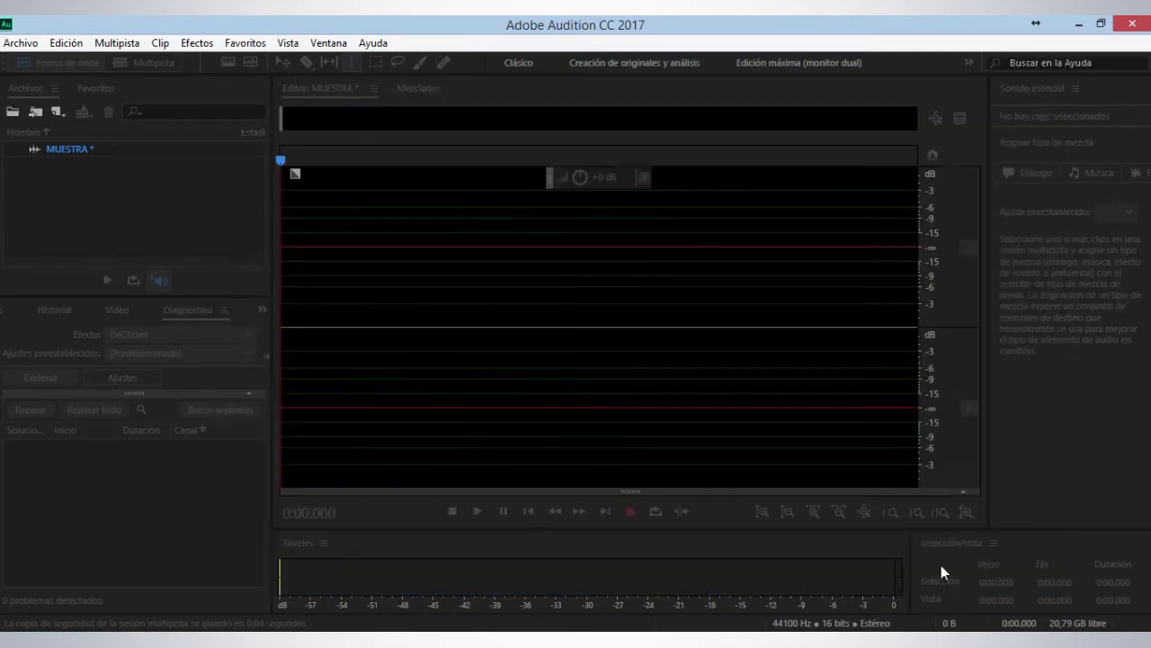
# Step: Record a voice sample of about 17.5 seconds into MUESTRA, stop the recording and clear the selection
pyautogui.click(630, 511)
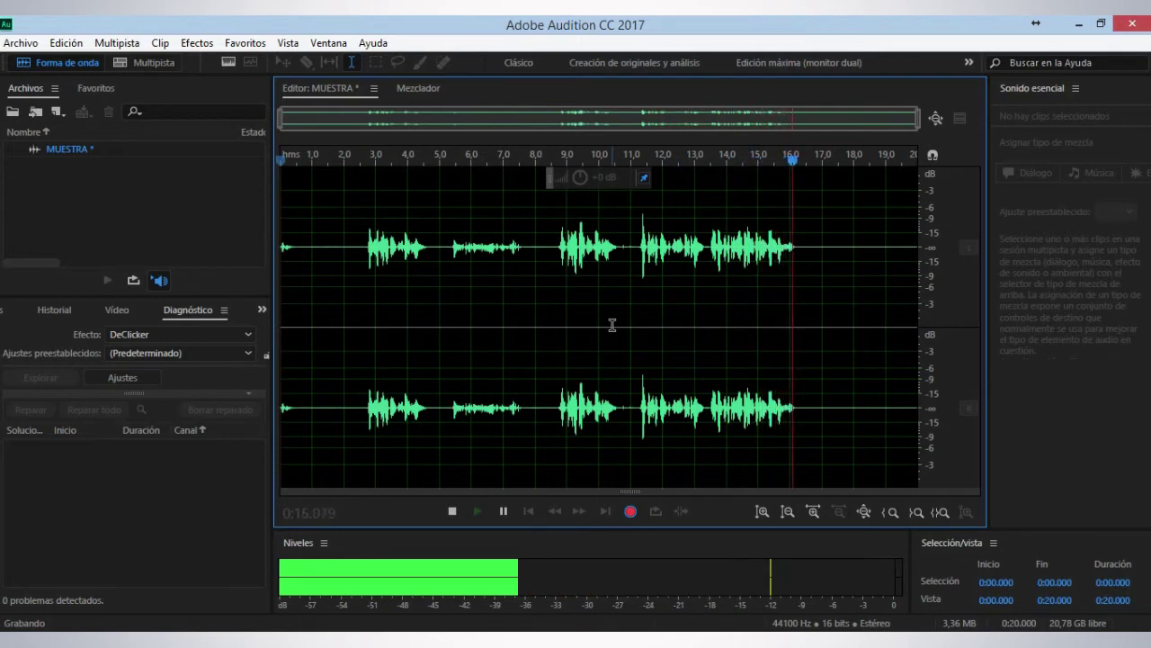
pyautogui.press('space')
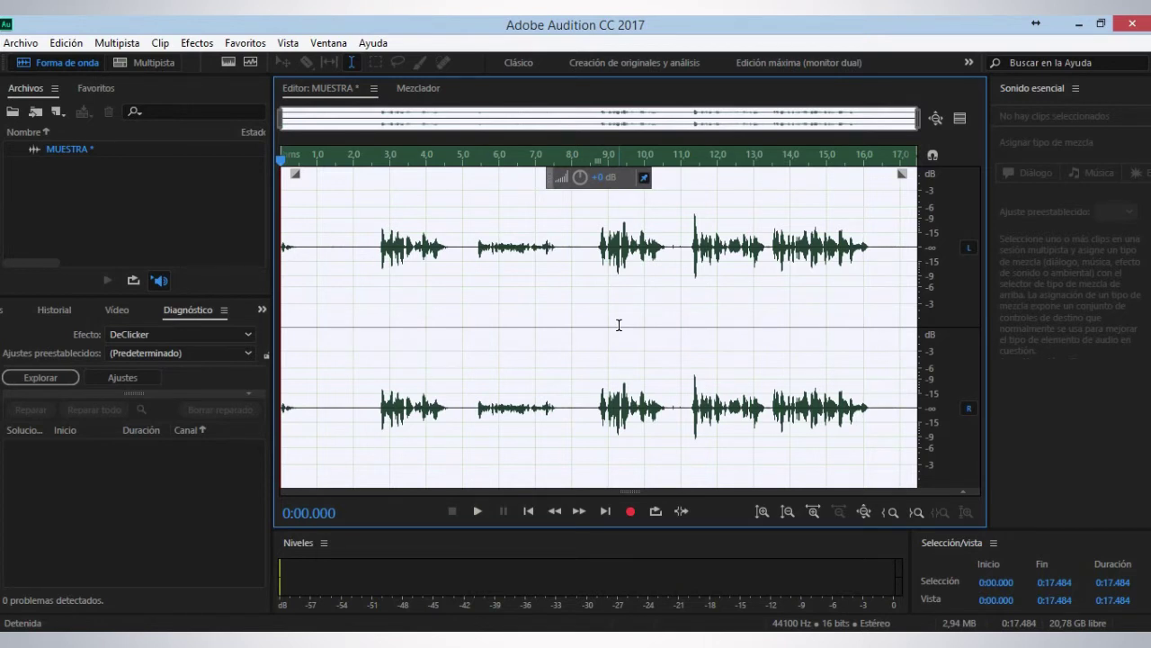
pyautogui.click(575, 262)
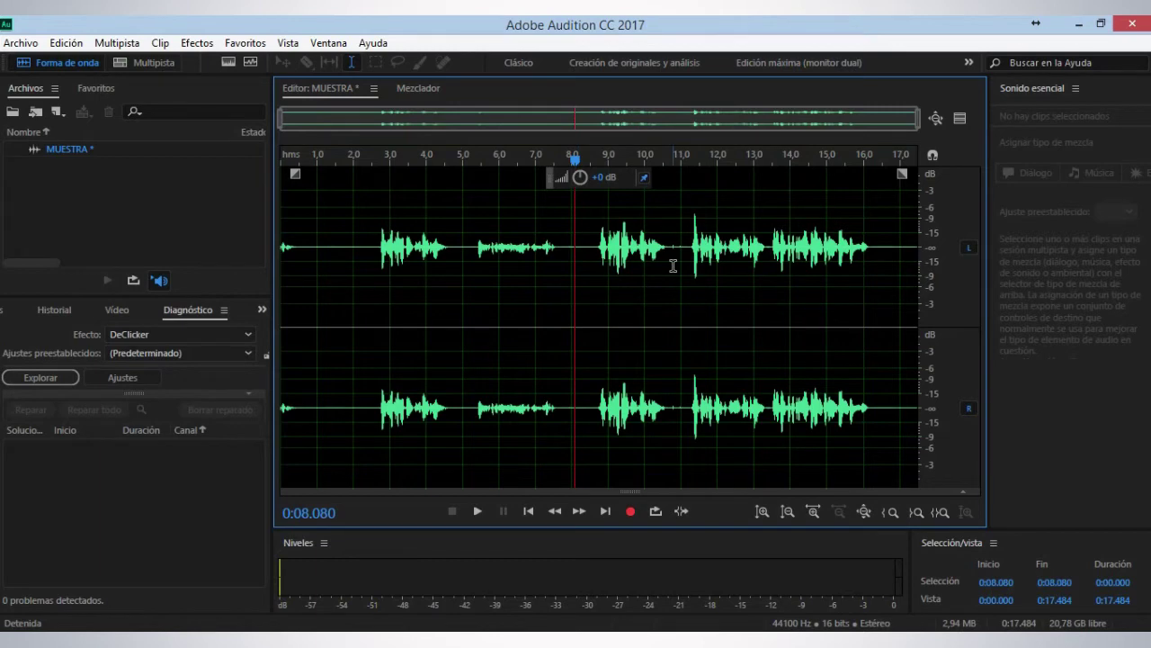
# Step: Move the playhead through the recording and listen to the phrases starting at about 2.5 s and 8.6 s
pyautogui.click(617, 257)
pyautogui.doubleClick(617, 256)
pyautogui.click(617, 256)
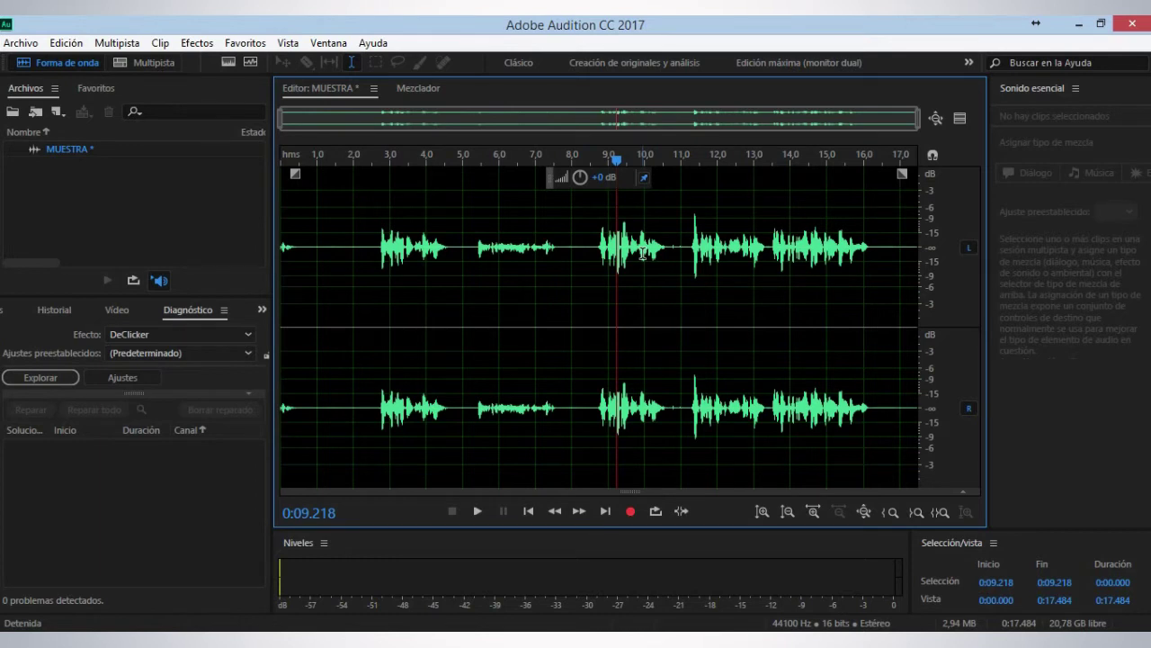
pyautogui.press('Home')
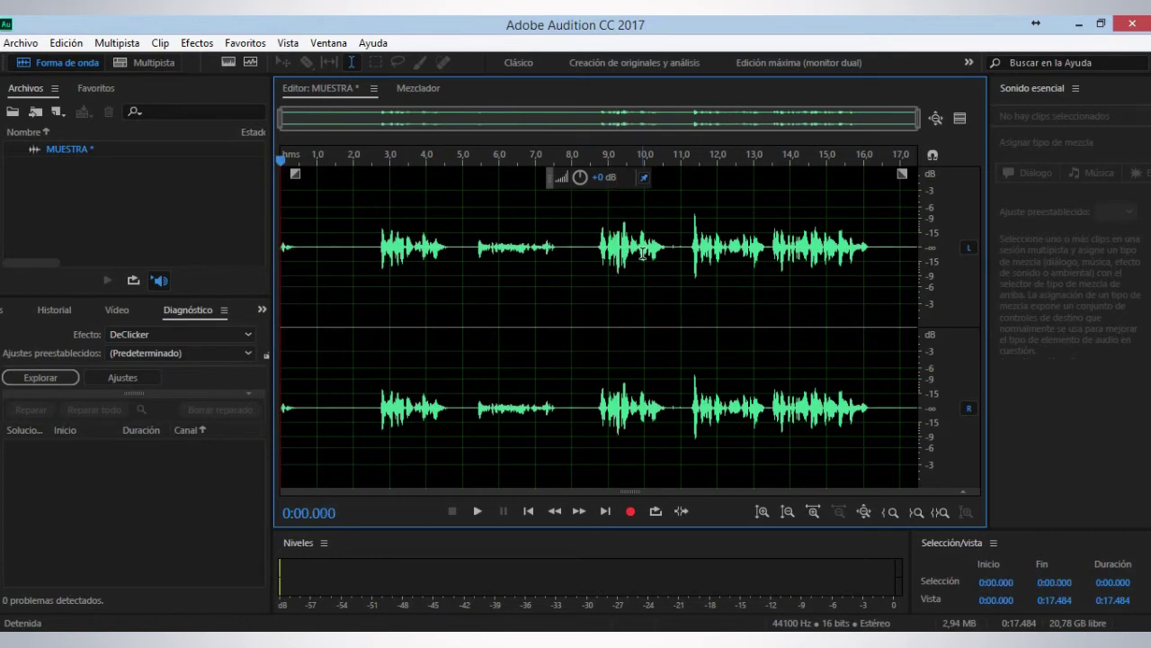
pyautogui.press('End')
pyautogui.press('Home')
pyautogui.moveTo(281, 159); pyautogui.dragTo(293, 206)
pyautogui.click(371, 245)
pyautogui.press('space')
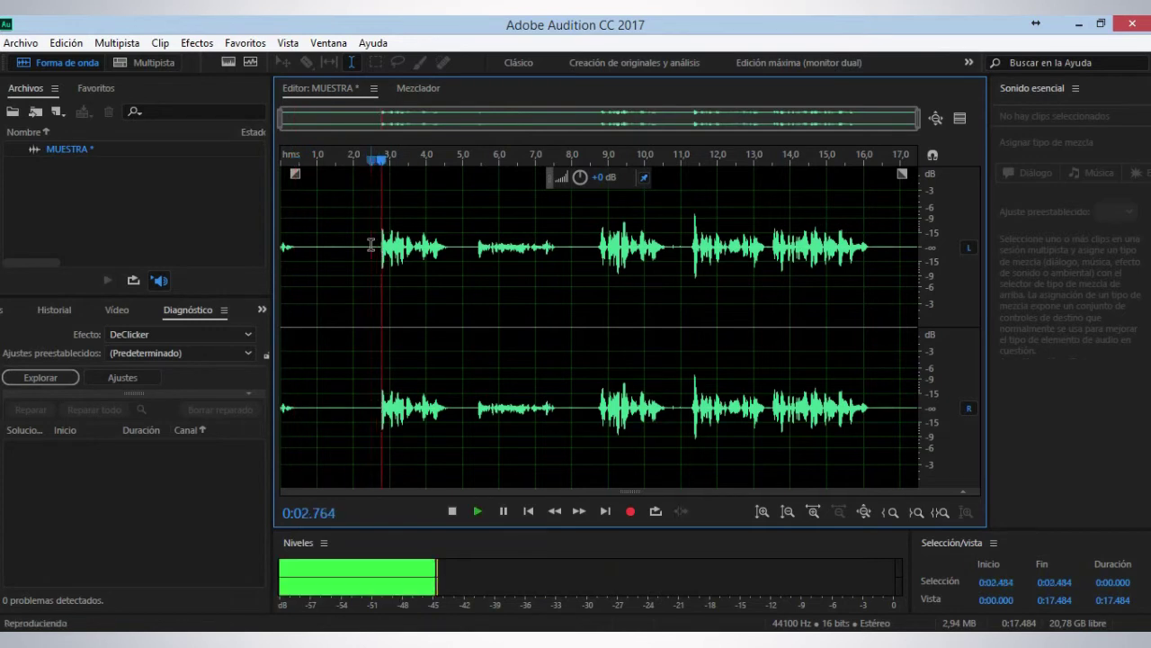
pyautogui.press('space')
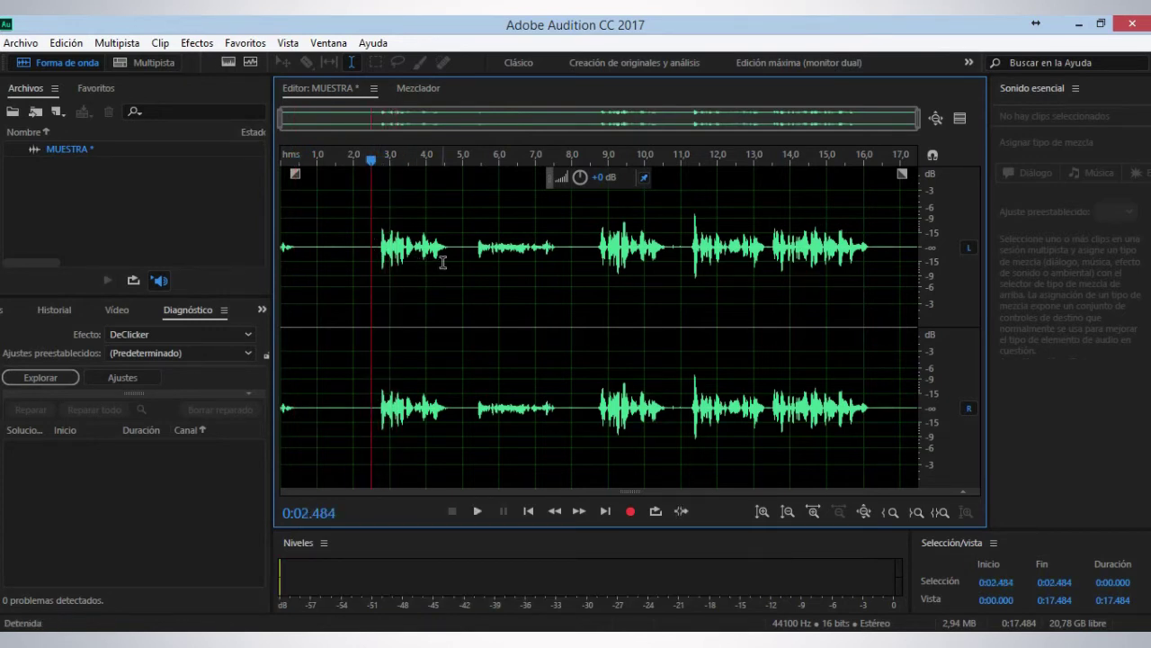
pyautogui.click(576, 252)
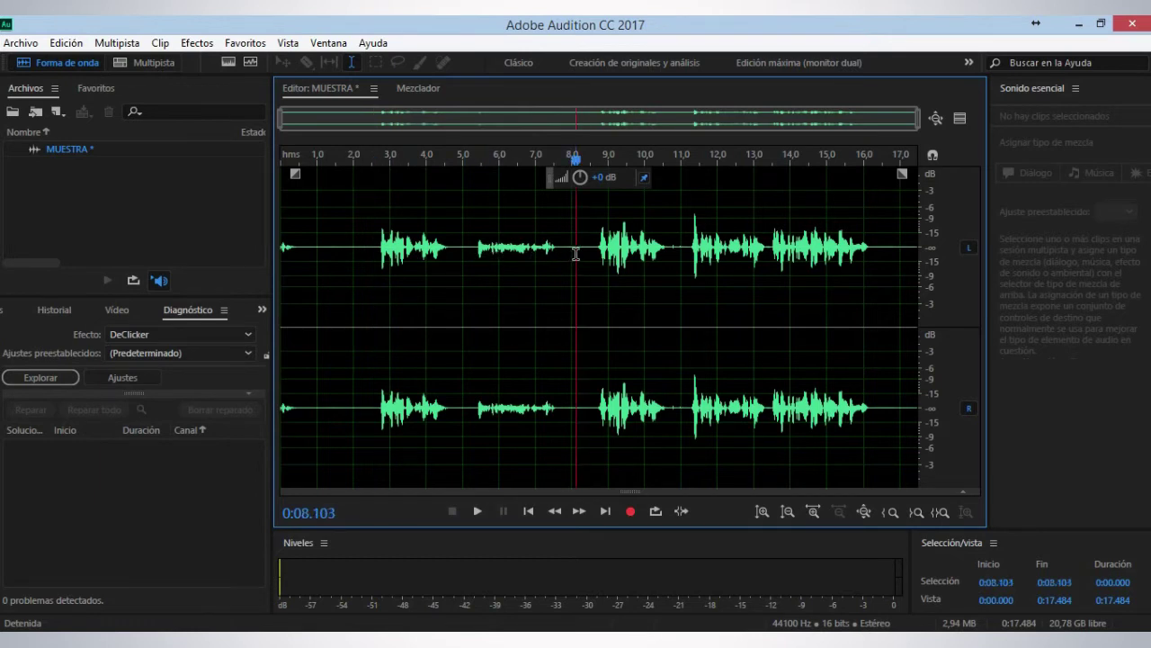
pyautogui.click(594, 247)
pyautogui.press('space')
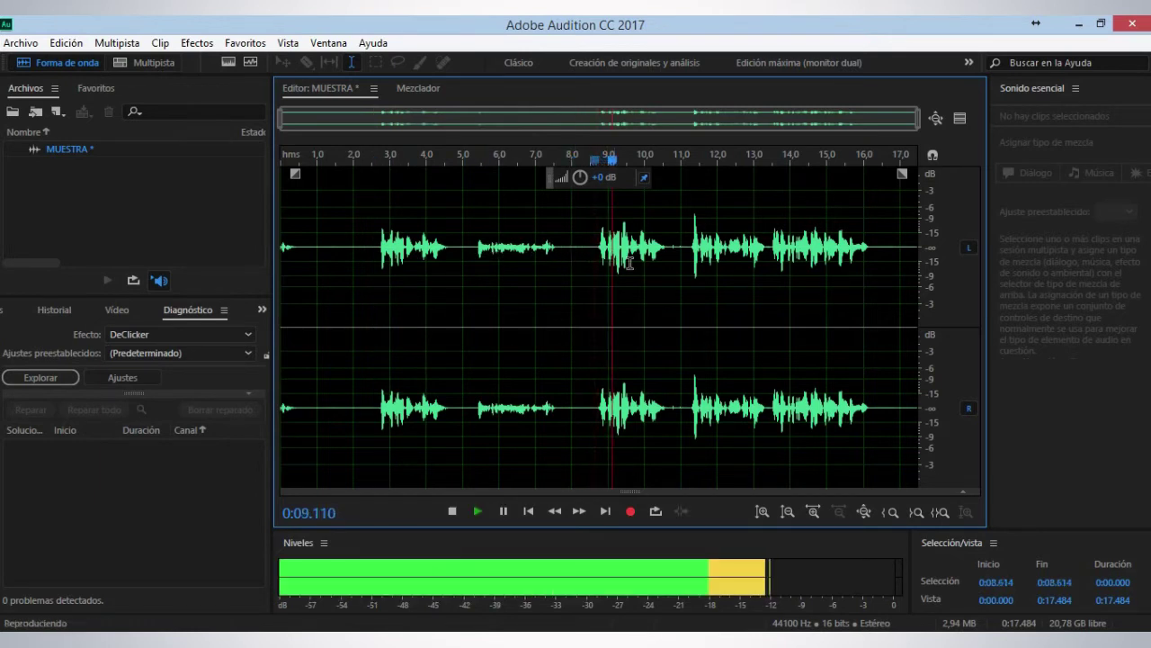
# Step: Try deleting the first 11.1 seconds of the recording, and undo that deletion
pyautogui.click(689, 244)
pyautogui.moveTo(686, 252); pyautogui.dragTo(272, 257)
pyautogui.press('space')
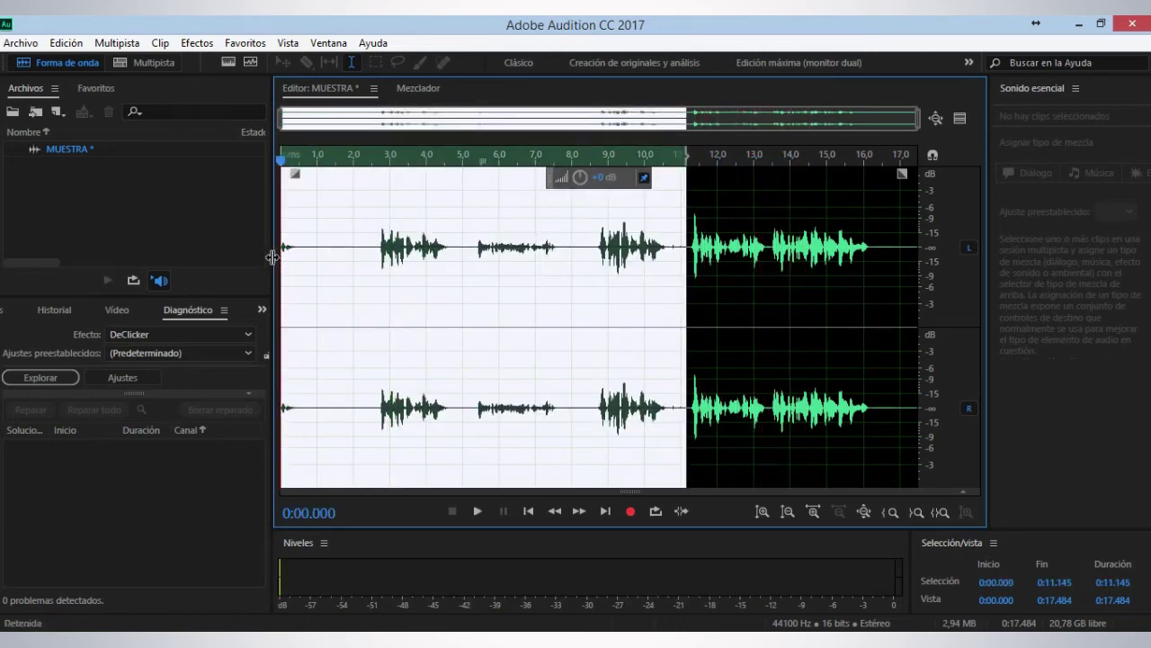
pyautogui.press('Delete')
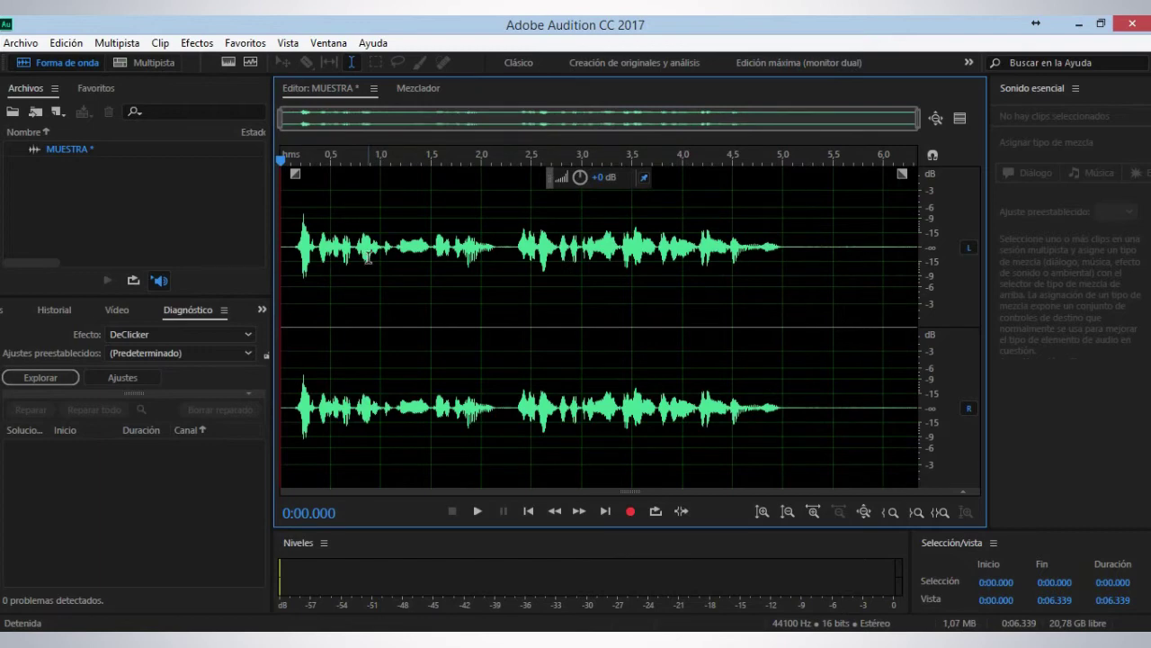
pyautogui.hotkey('ctrl', 'z')
pyautogui.click(558, 268)
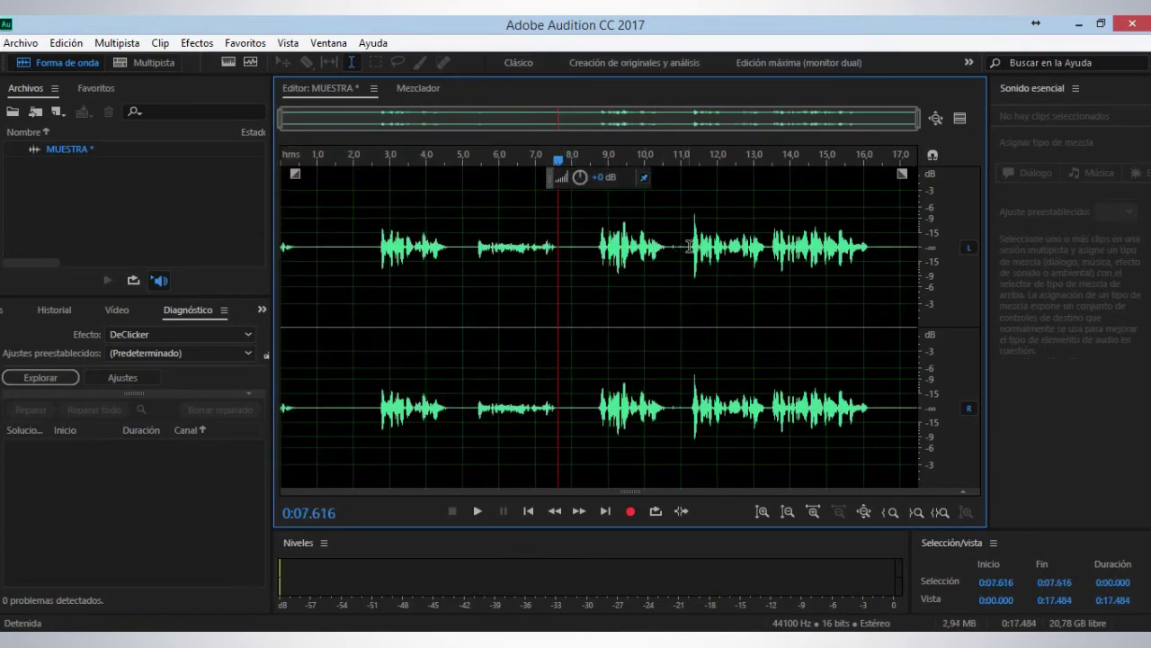
pyautogui.moveTo(689, 246); pyautogui.dragTo(377, 259)
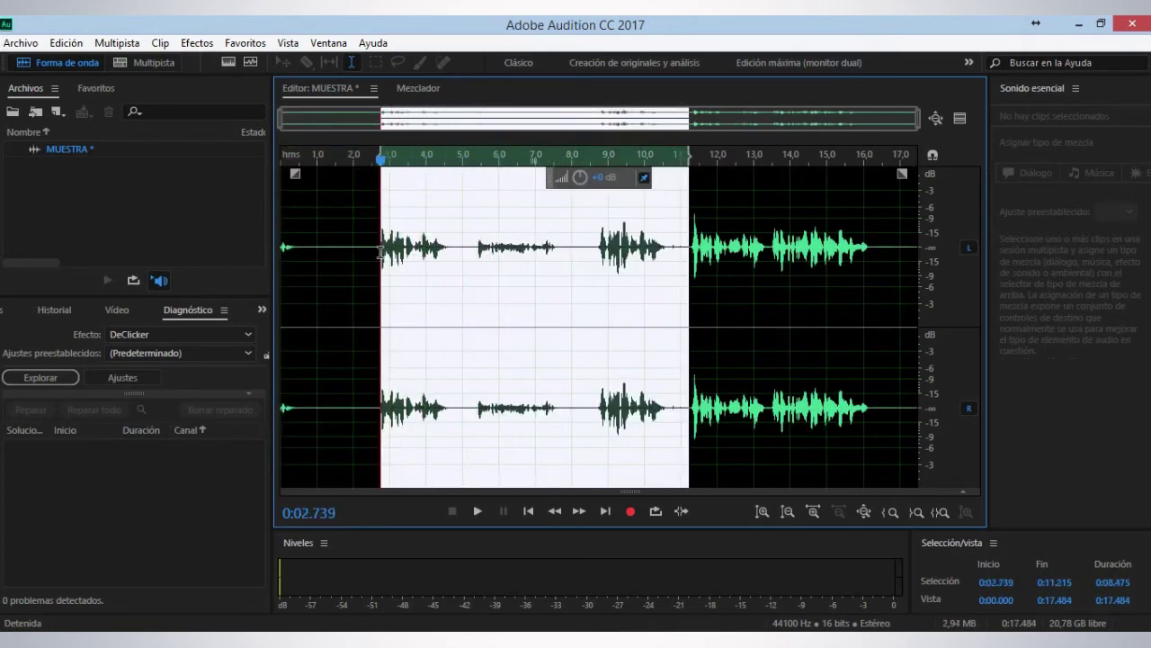
pyautogui.click(596, 278)
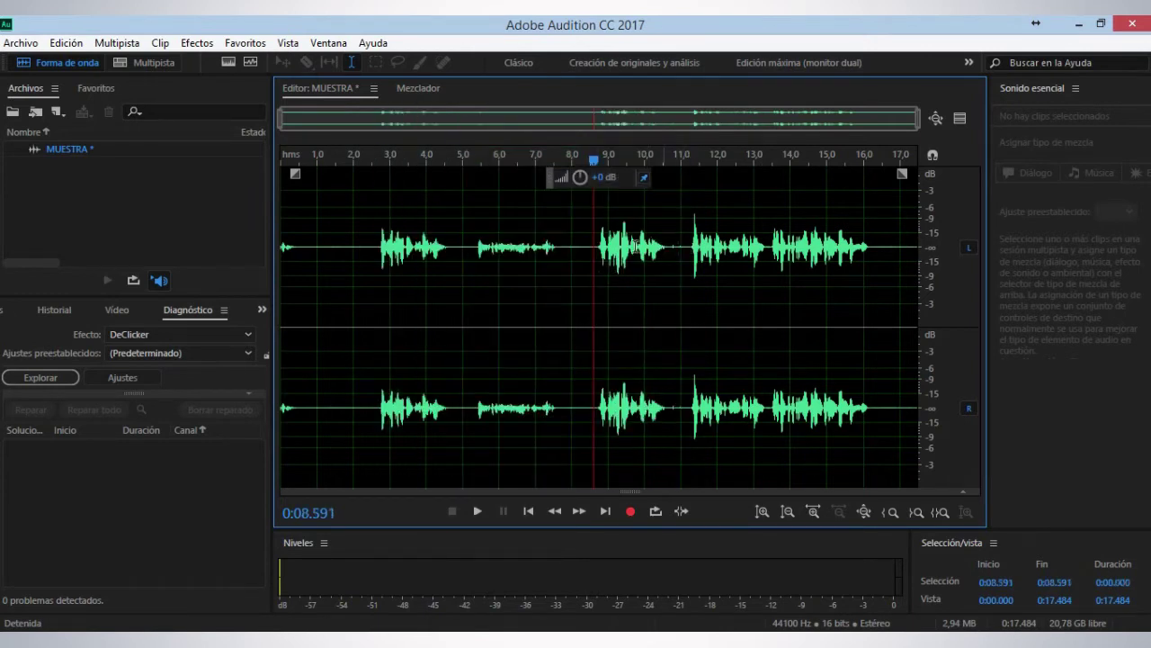
# Step: Listen to the phrases starting at about 8.8 s, 5.5 s and 2.7 s to check which speech to remove
pyautogui.click(600, 241)
pyautogui.press('space')
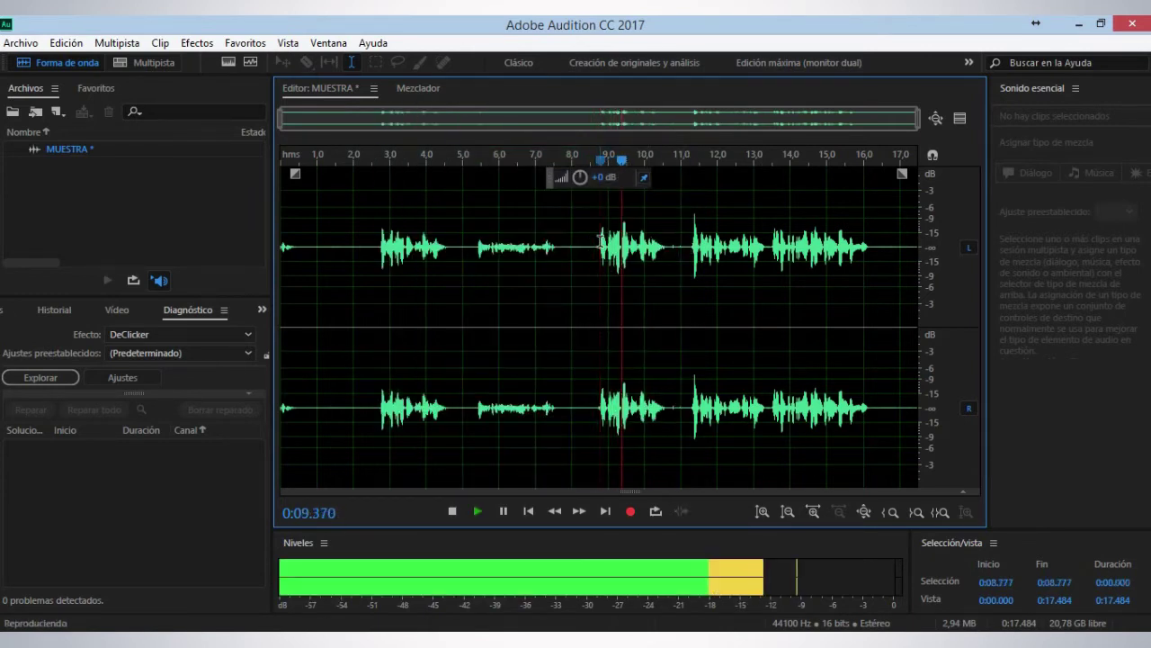
pyautogui.press('space')
pyautogui.click(479, 243)
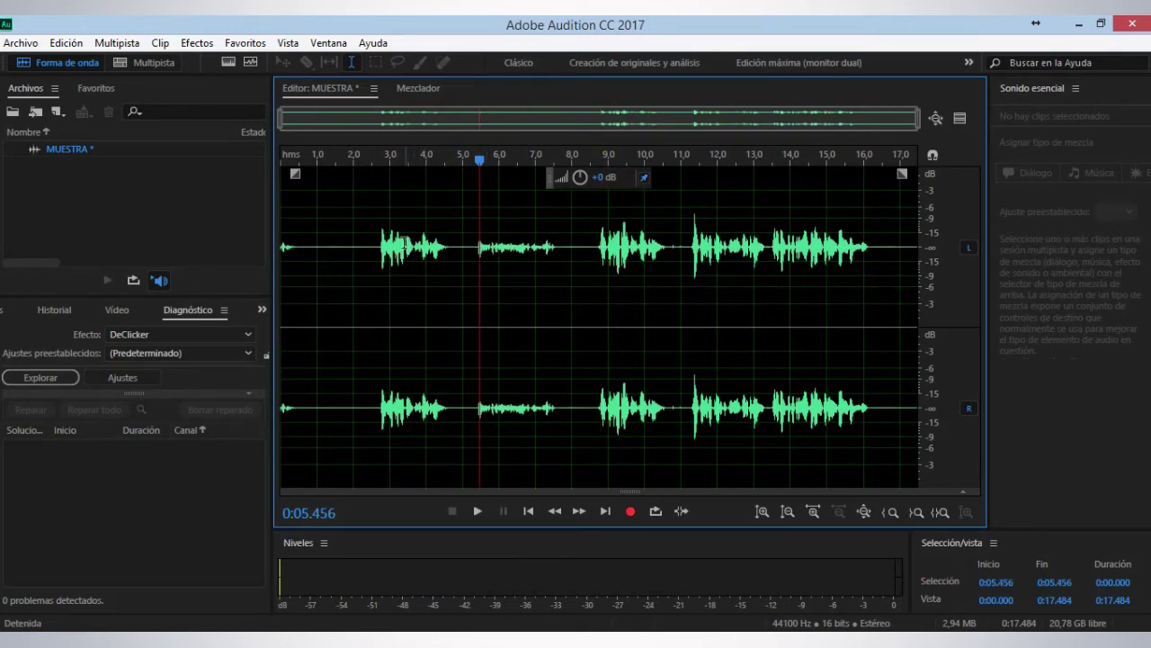
pyautogui.press('space')
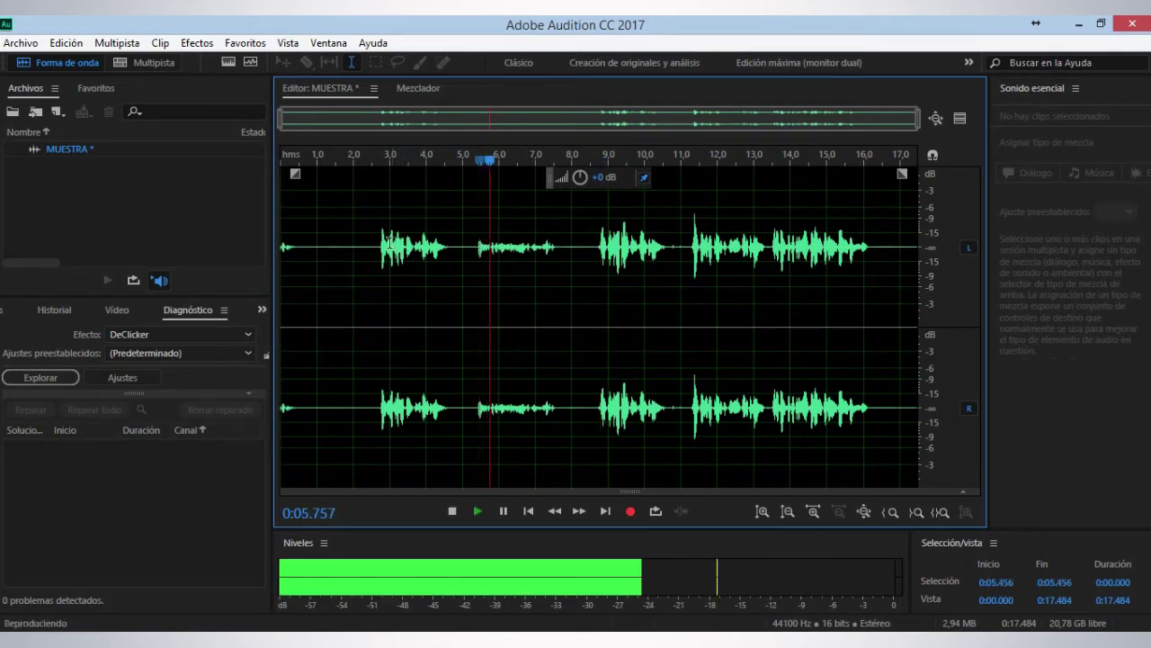
pyautogui.click(378, 243)
pyautogui.press('space')
pyautogui.click(601, 236)
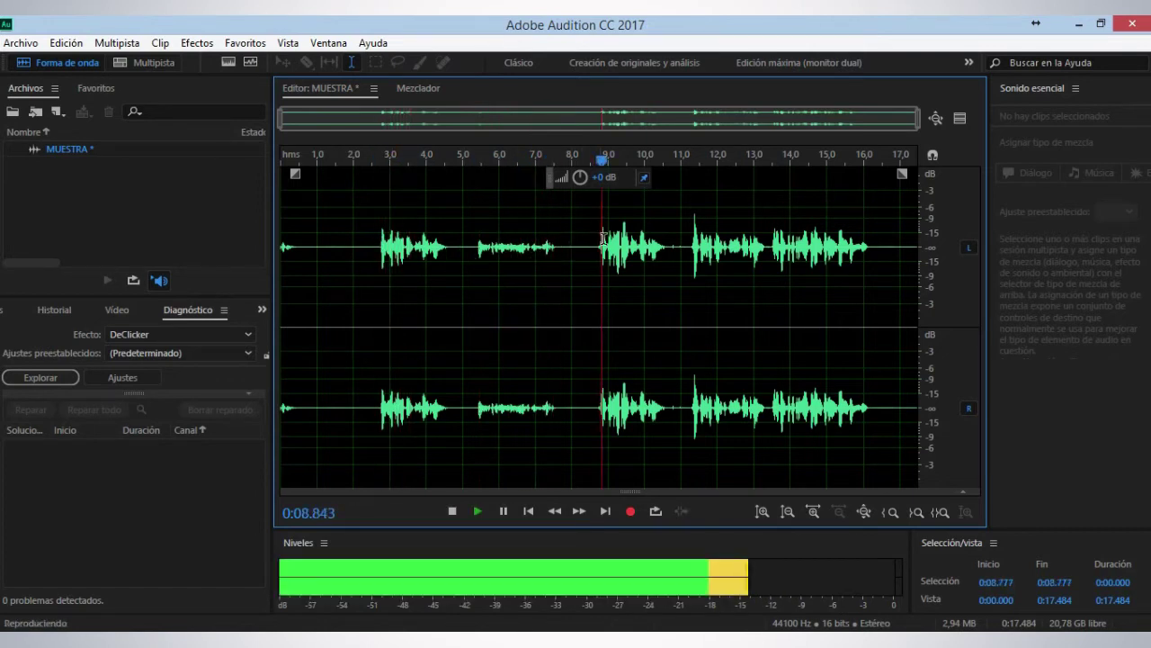
pyautogui.click(684, 245)
pyautogui.press('space')
# Step: Delete the unwanted speech between about 2.1 s and 11.1 s and the noise in the first 0.79 s
pyautogui.moveTo(684, 245); pyautogui.dragTo(357, 256)
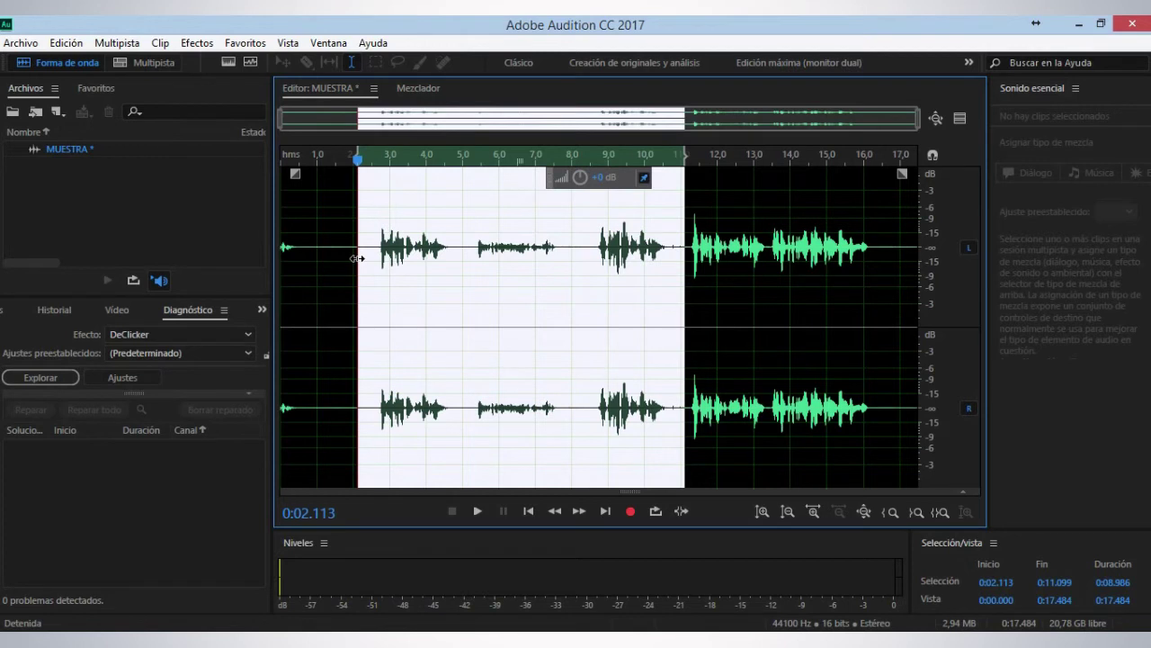
pyautogui.press('Delete')
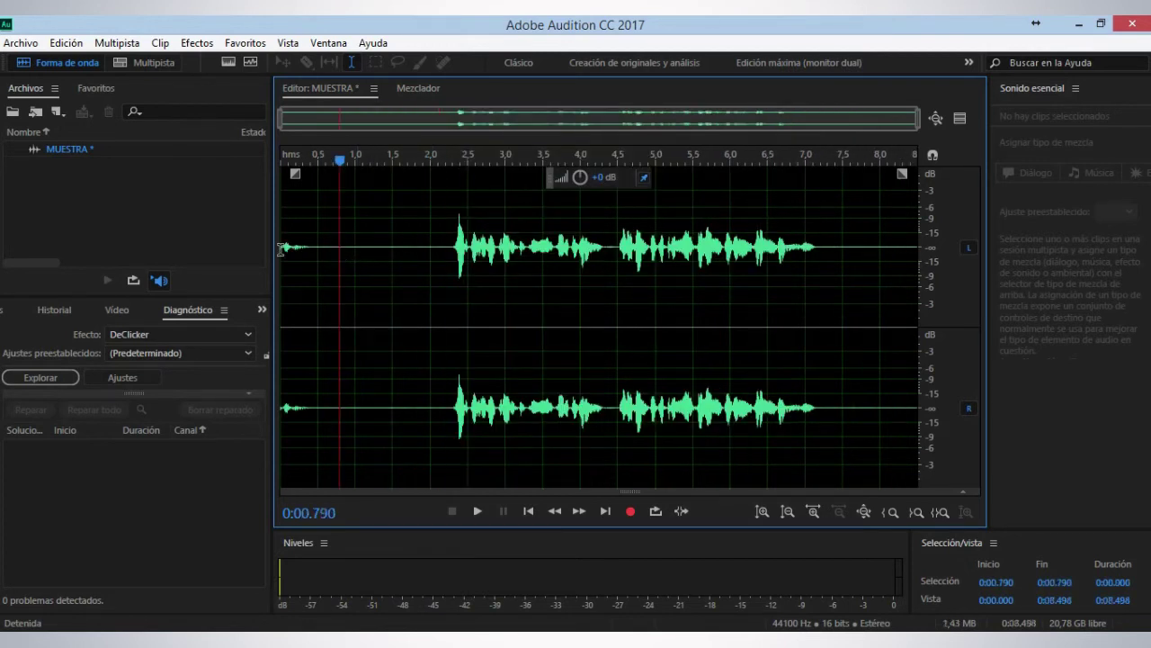
pyautogui.moveTo(339, 250); pyautogui.dragTo(279, 252)
pyautogui.press('Delete')
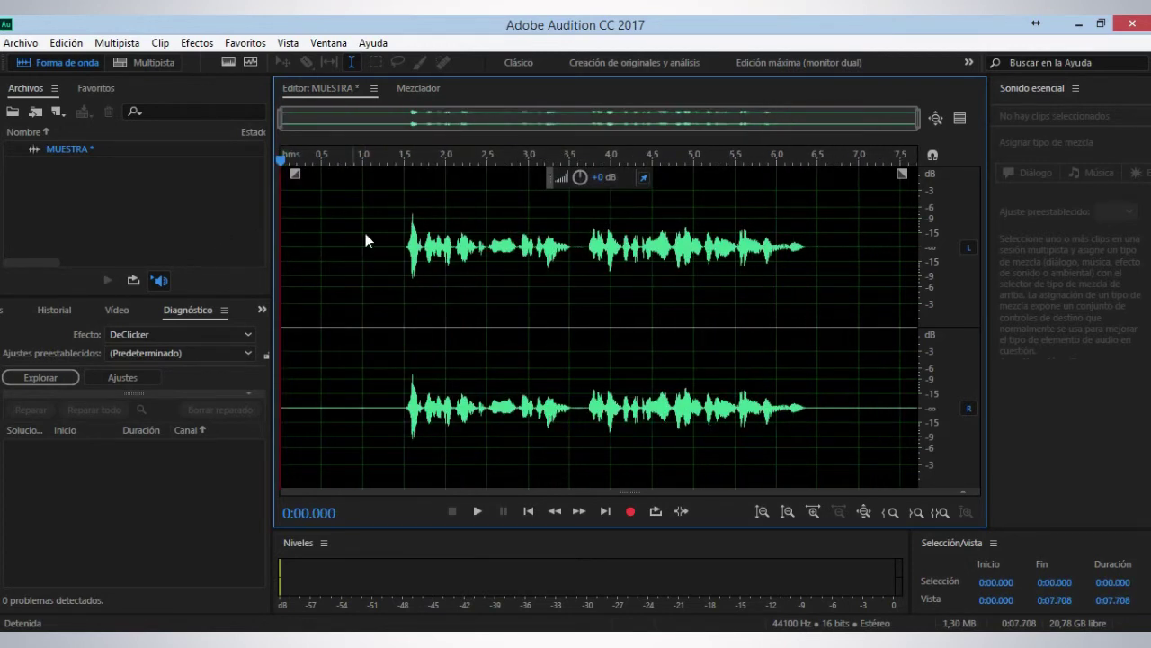
# Step: Amplify the silent first 1.4 seconds, play that selection to hear the background noise, and undo the gain change
pyautogui.moveTo(396, 249); pyautogui.dragTo(278, 251)
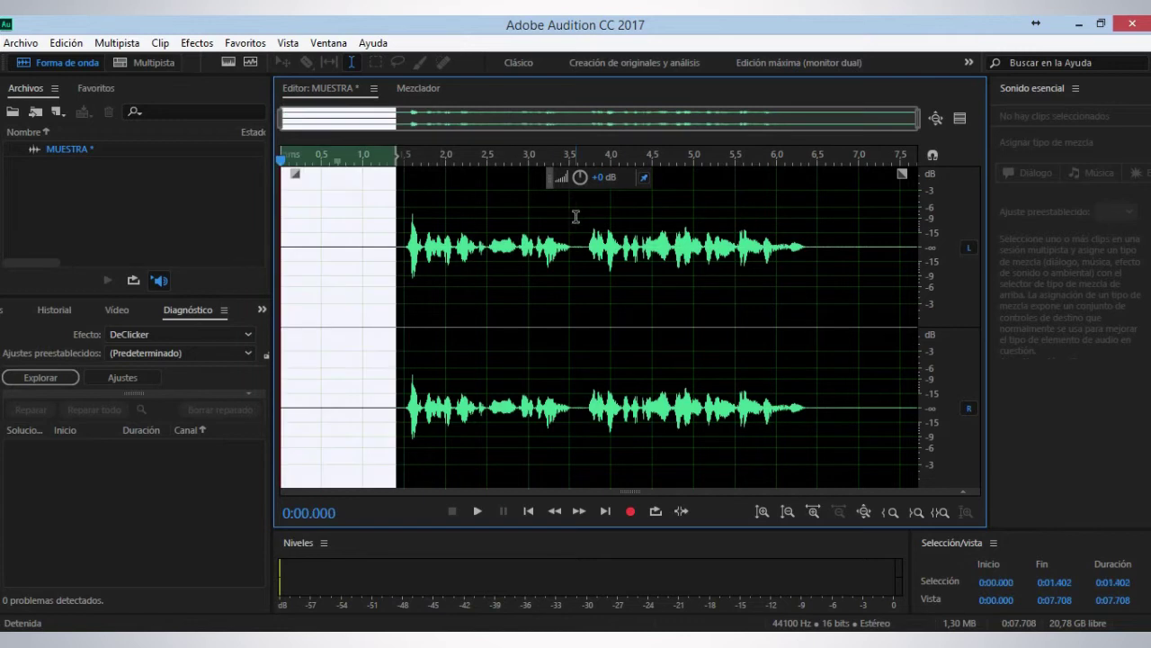
pyautogui.moveTo(579, 177); pyautogui.dragTo(624, 155)
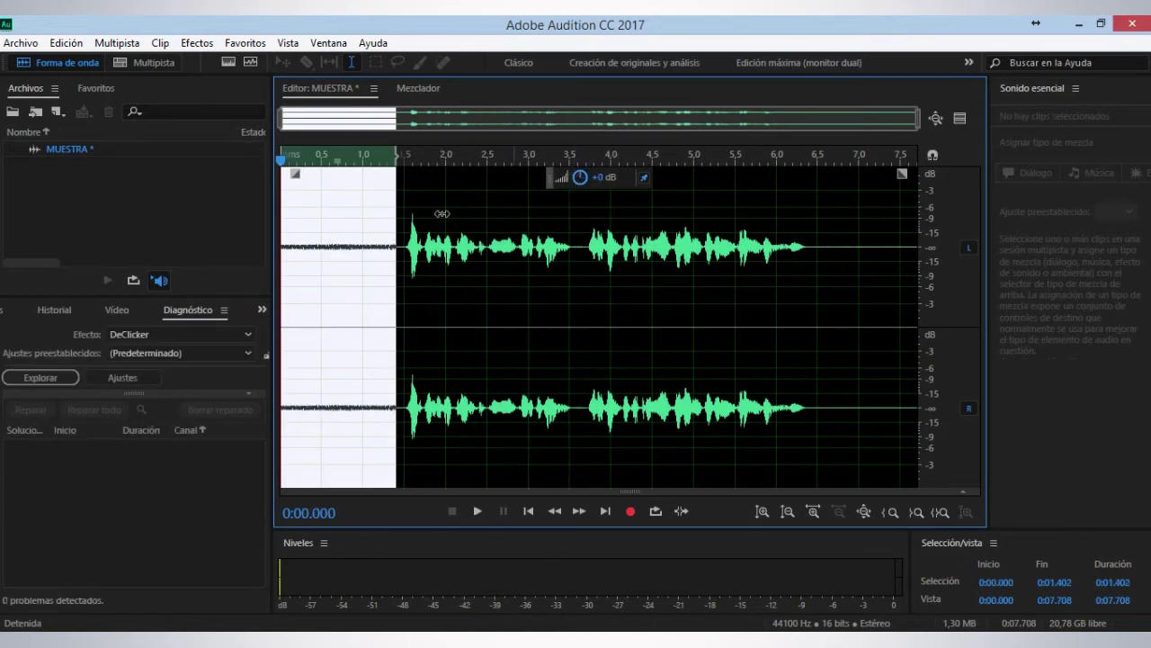
pyautogui.press('space')
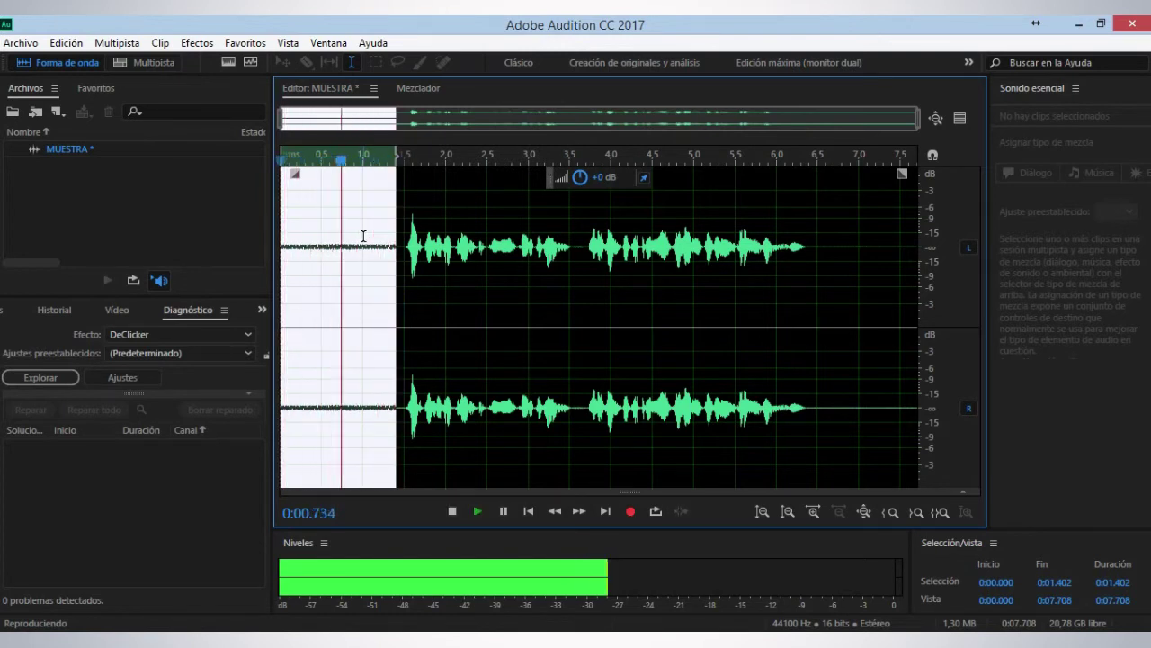
pyautogui.hotkey('ctrl', 'z')
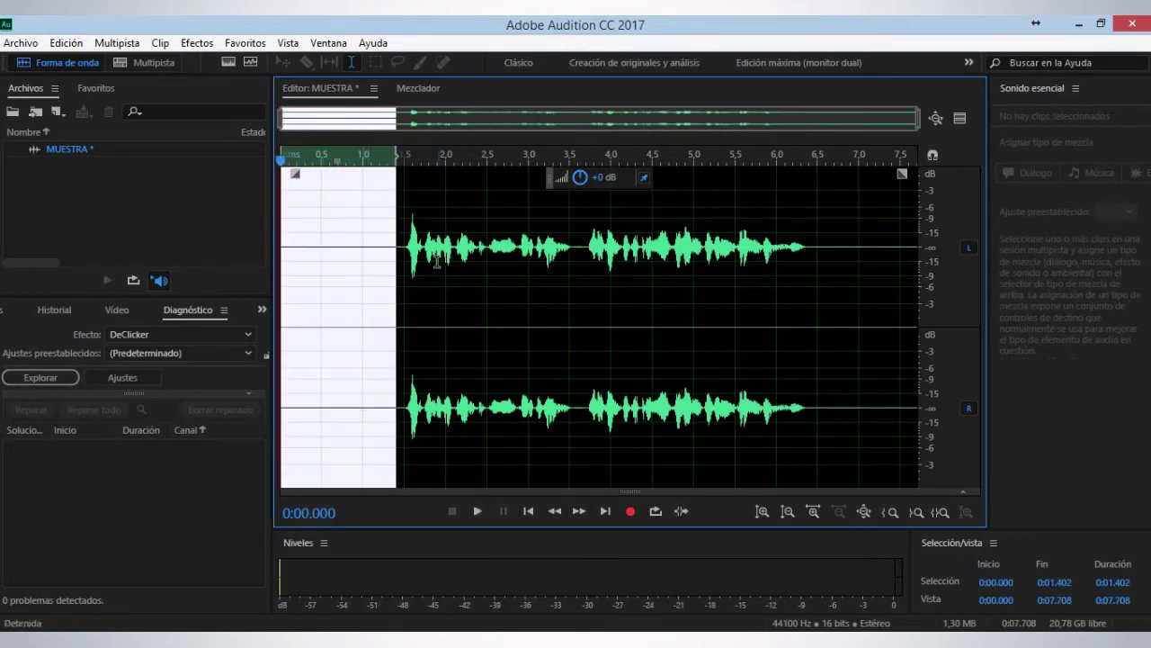
# Step: Select the silent first 1.48 seconds and capture them as the noise print in the Noise Reduction effect
pyautogui.click(386, 255)
pyautogui.moveTo(400, 253); pyautogui.dragTo(170, 188)
pyautogui.click(392, 251)
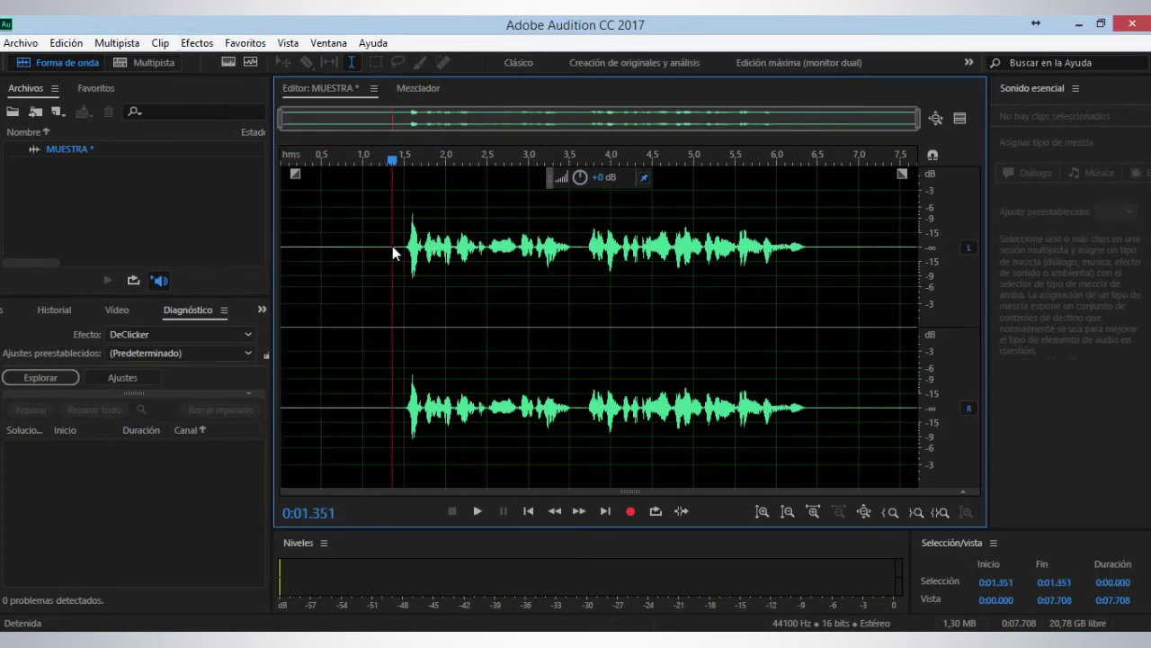
pyautogui.moveTo(404, 259); pyautogui.dragTo(161, 204)
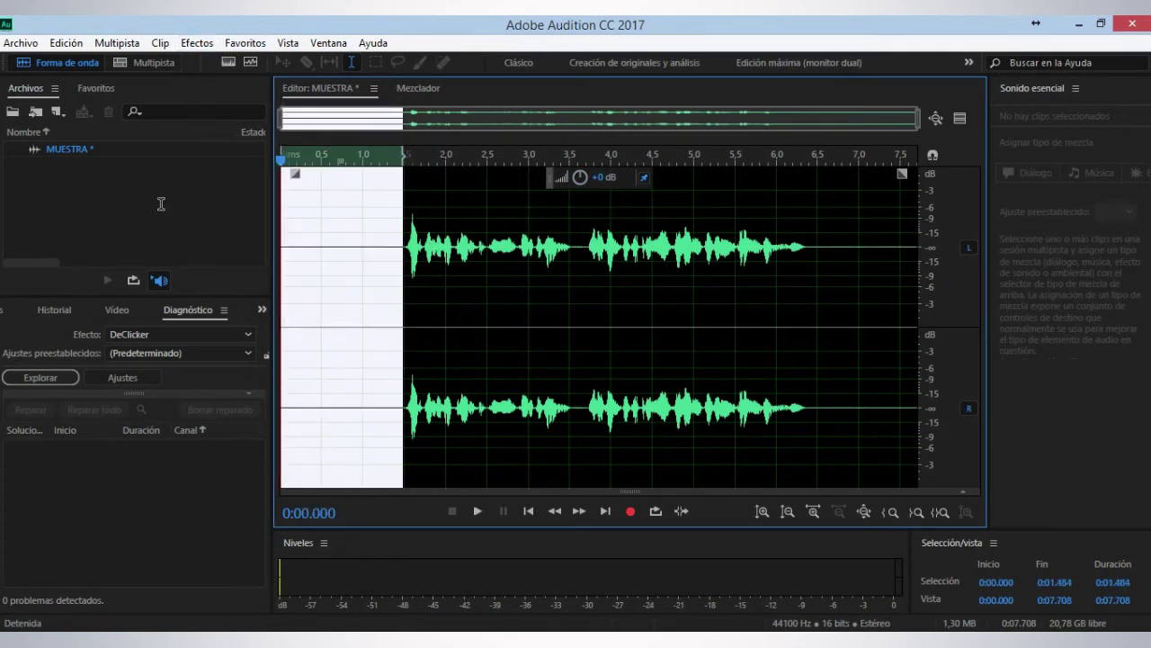
pyautogui.click(187, 43)
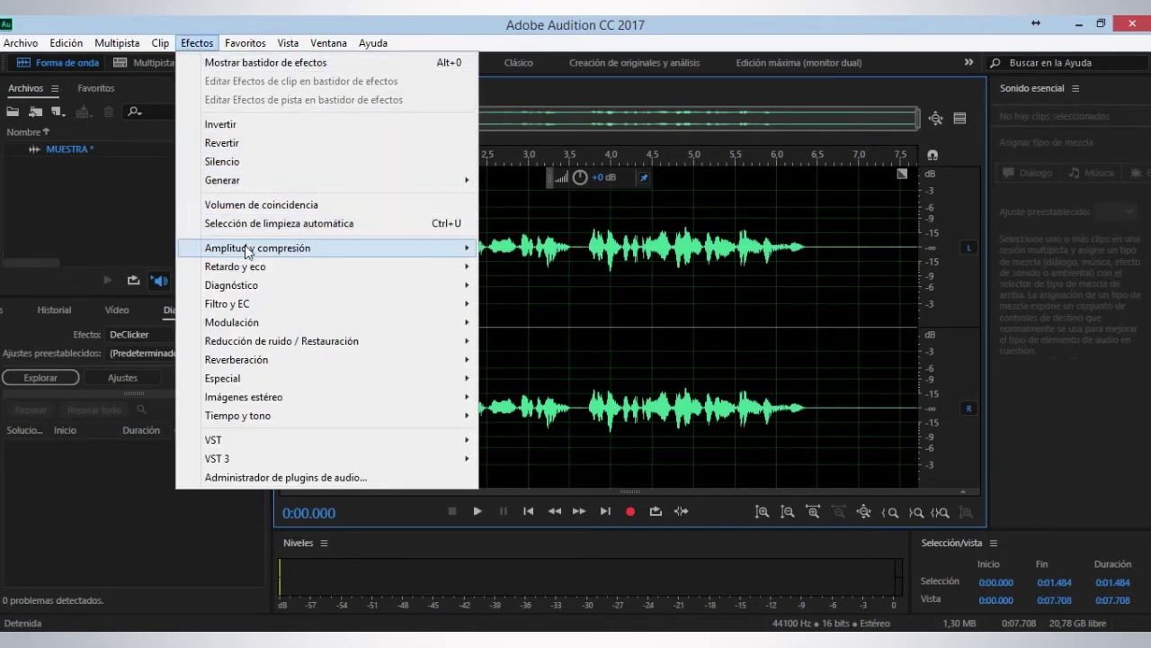
pyautogui.moveTo(247, 251)
pyautogui.moveTo(301, 341)
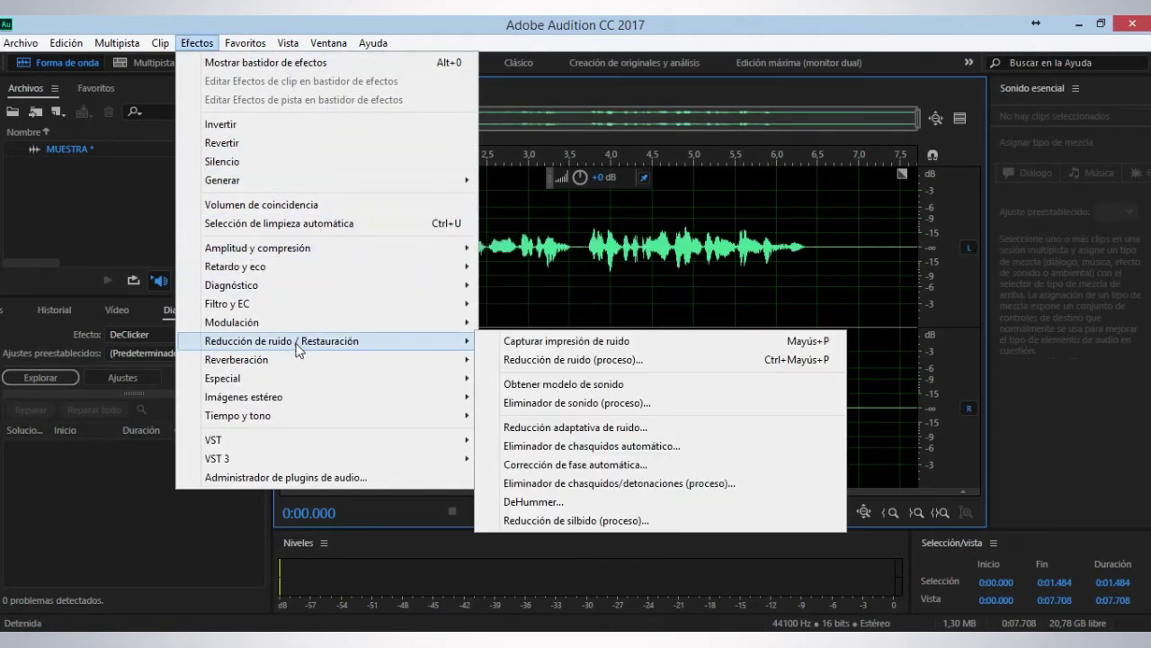
pyautogui.click(554, 358)
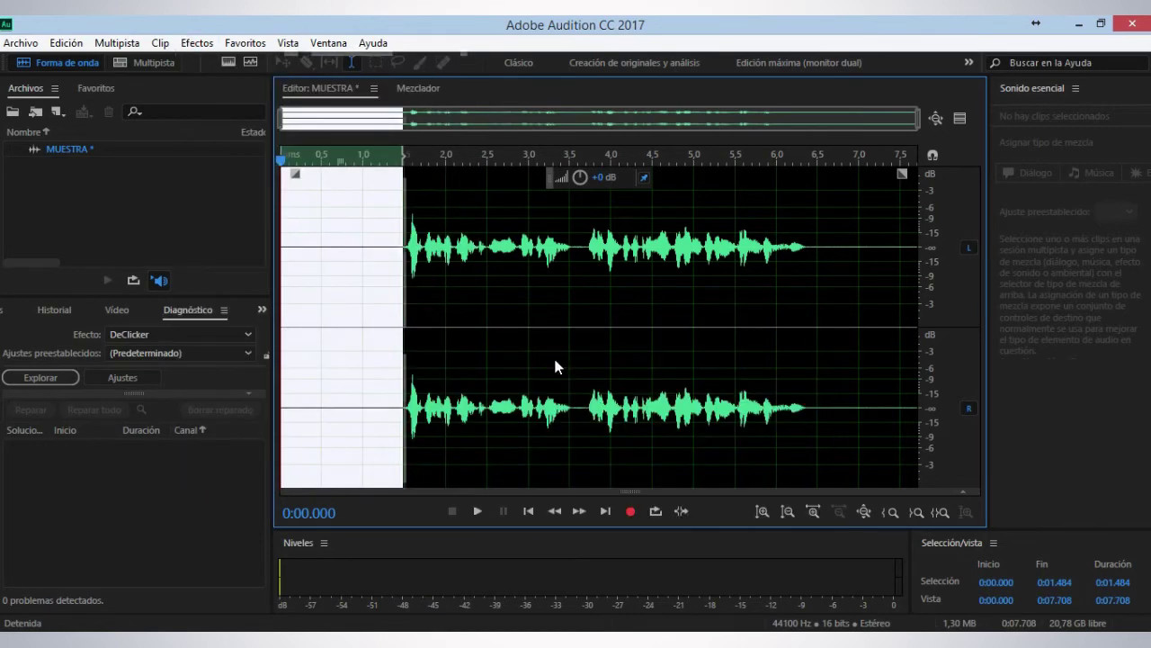
pyautogui.click(604, 134)
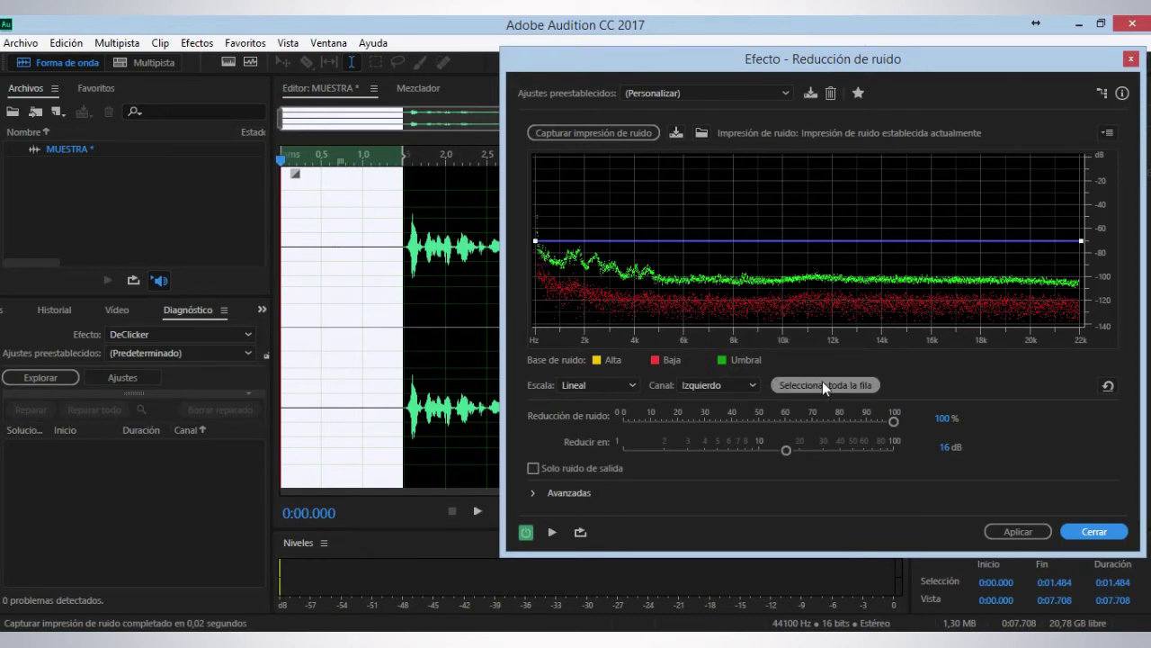
# Step: Apply the noise reduction to the entire recording and raise its overall gain slightly
pyautogui.click(822, 385)
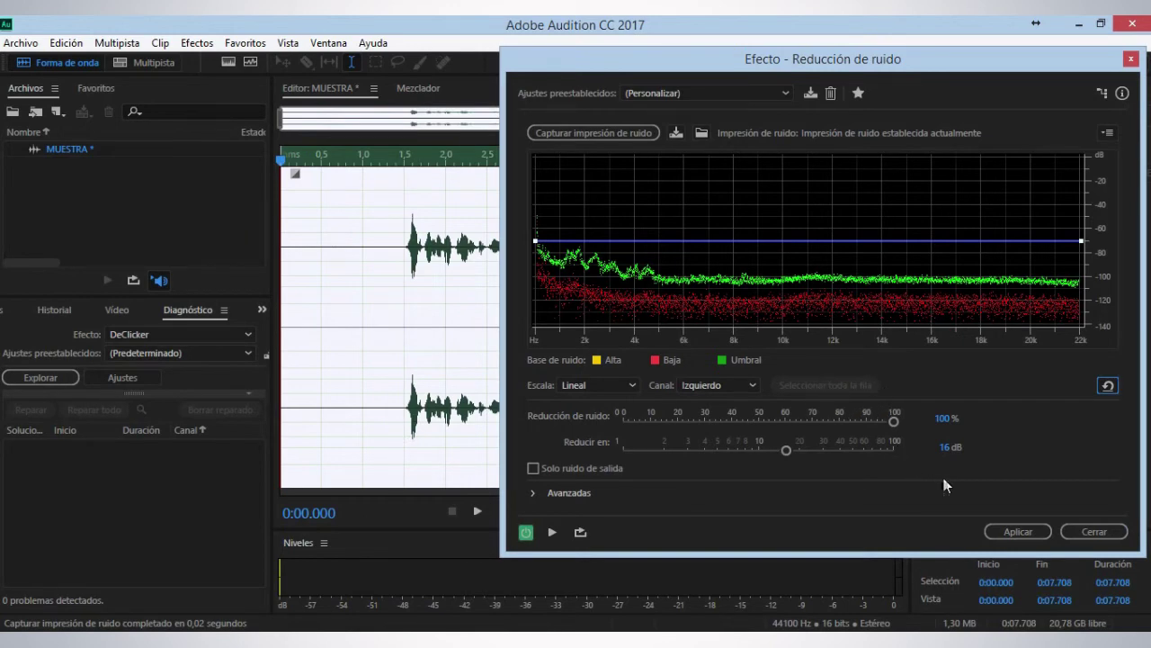
pyautogui.click(1018, 532)
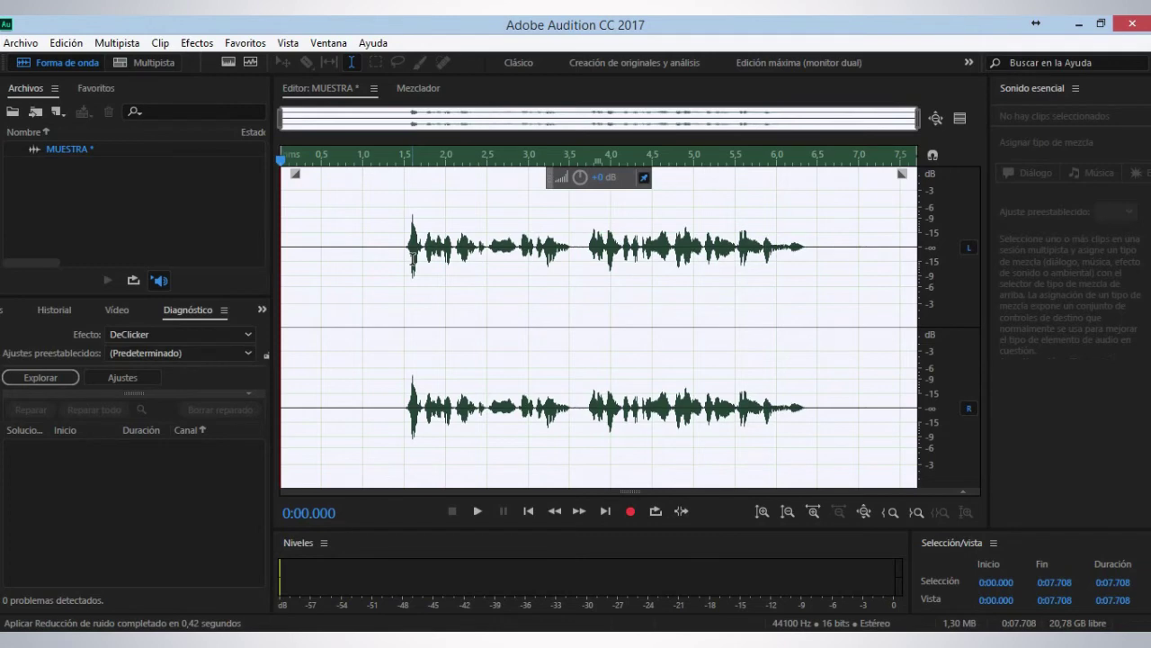
pyautogui.click(581, 179)
pyautogui.moveTo(581, 179); pyautogui.dragTo(581, 174)
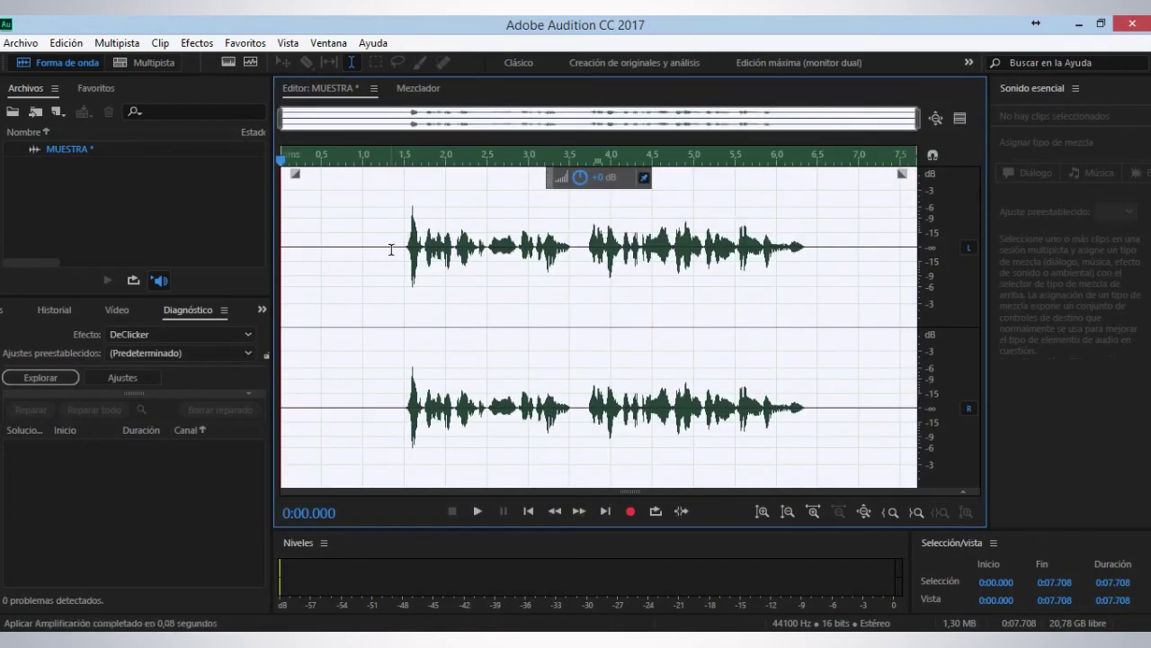
# Step: Delete the silent first 1.44 seconds and the trailing silence from about 4.95 s on, and play the trimmed recording from the beginning
pyautogui.moveTo(399, 249); pyautogui.dragTo(256, 270)
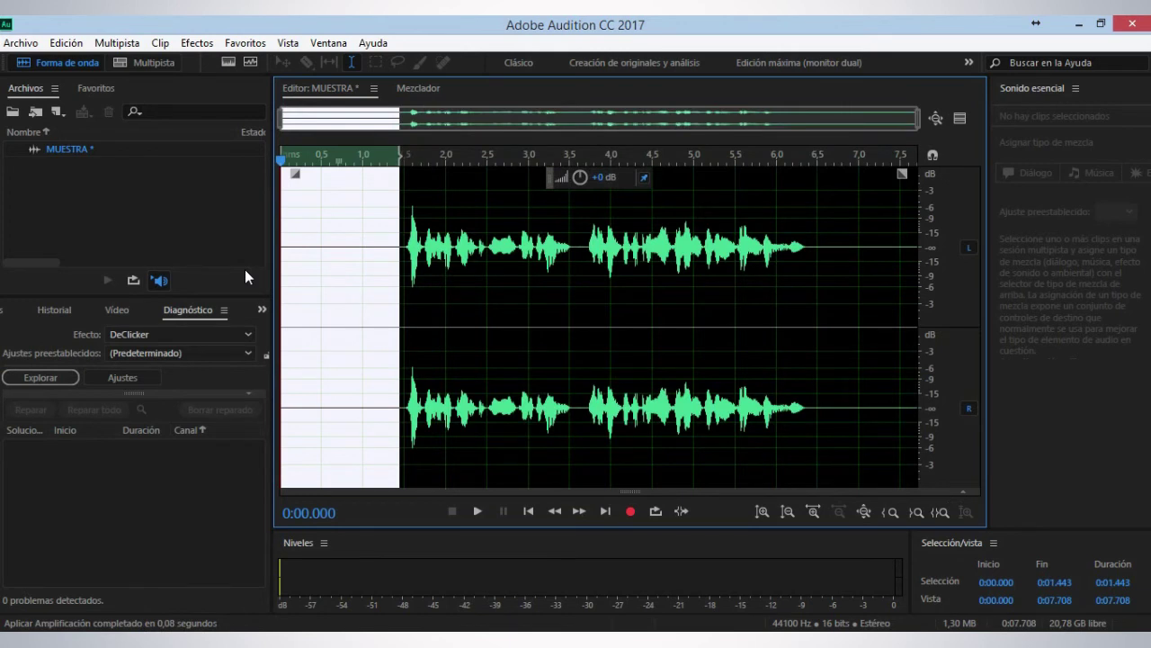
pyautogui.press('Delete')
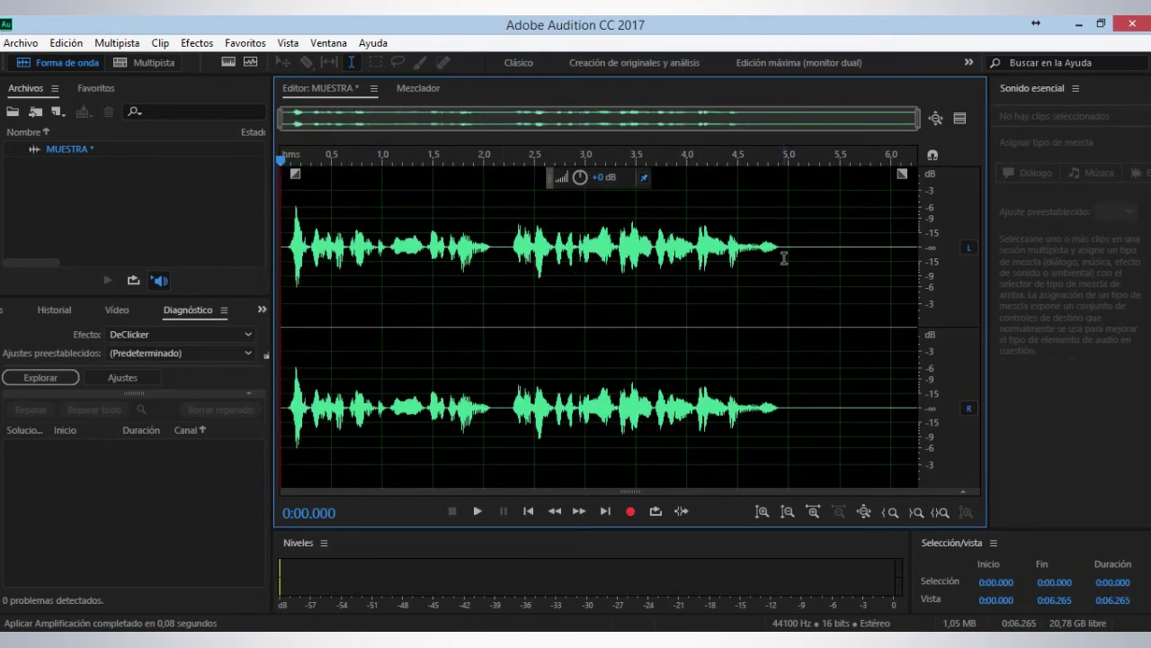
pyautogui.moveTo(784, 258); pyautogui.dragTo(1120, 324)
pyautogui.press('Delete')
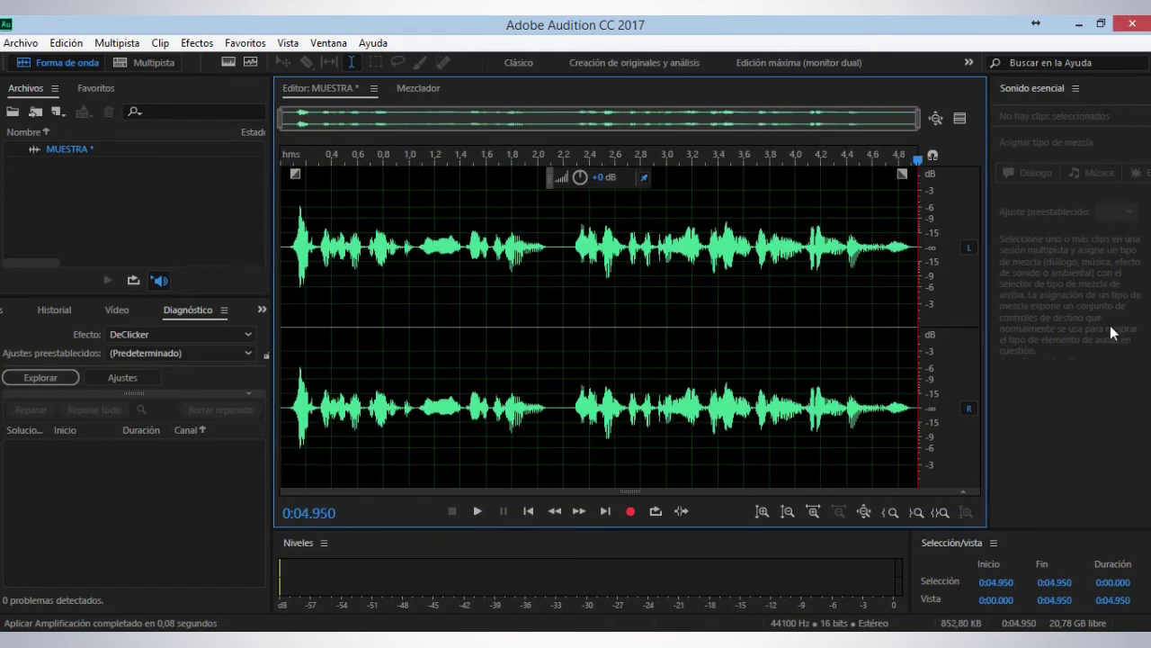
pyautogui.press('Home')
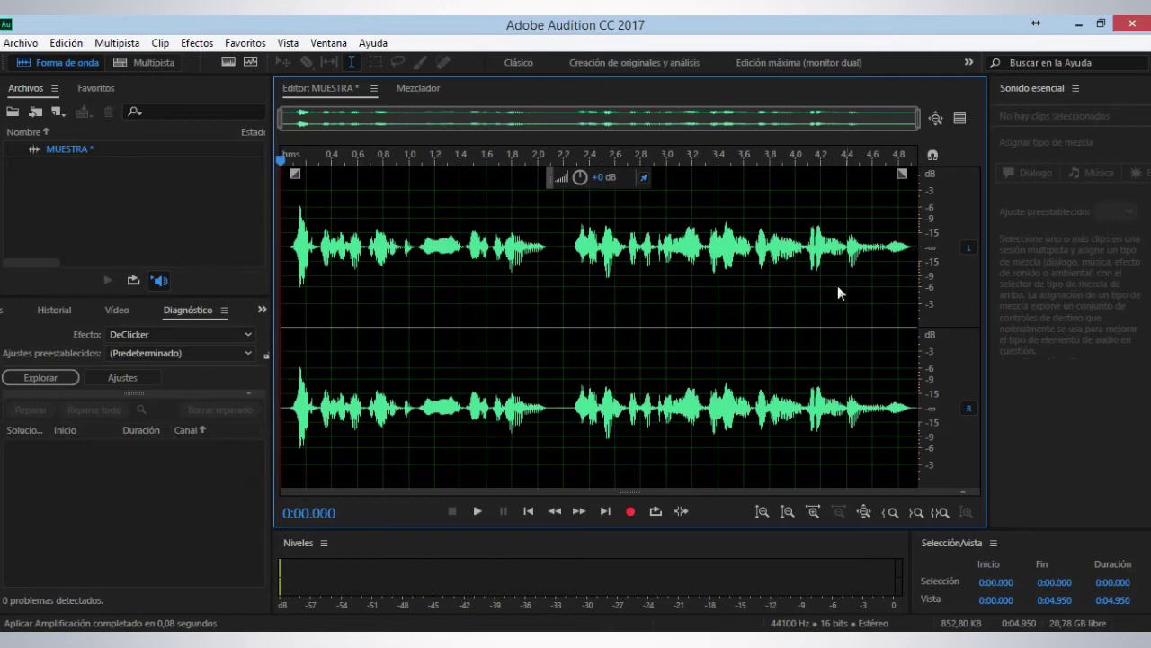
pyautogui.press('space')
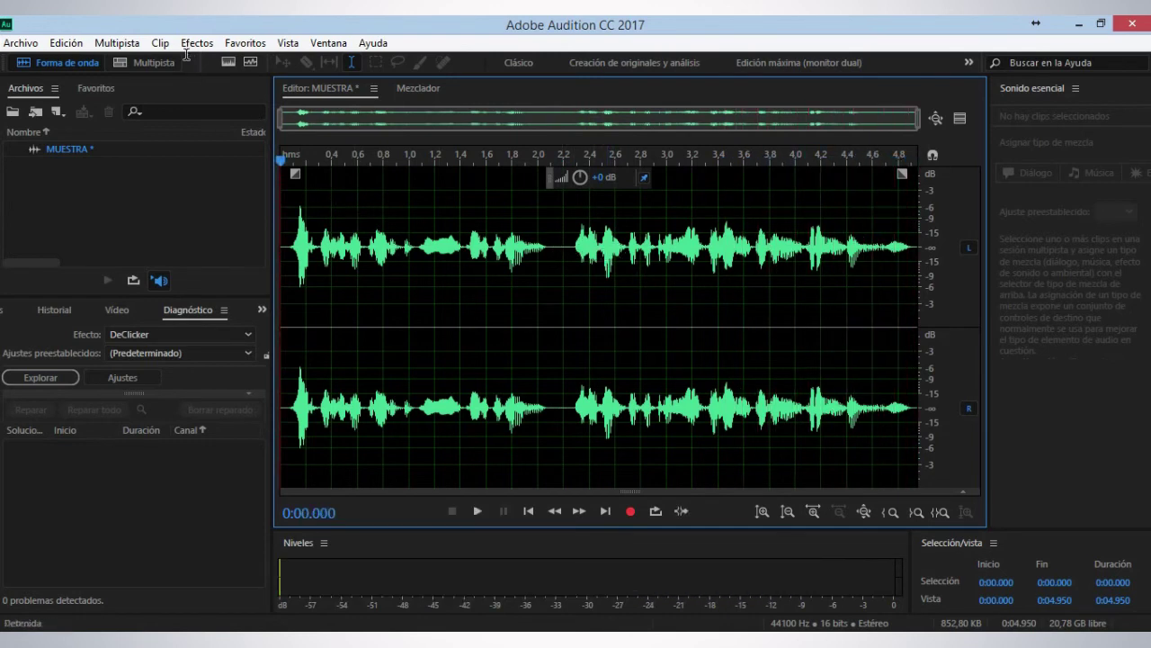
# Step: Preview and apply the multiband compressor to the whole recording with the Distribución por Internet preset
pyautogui.click(197, 43)
pyautogui.moveTo(268, 255)
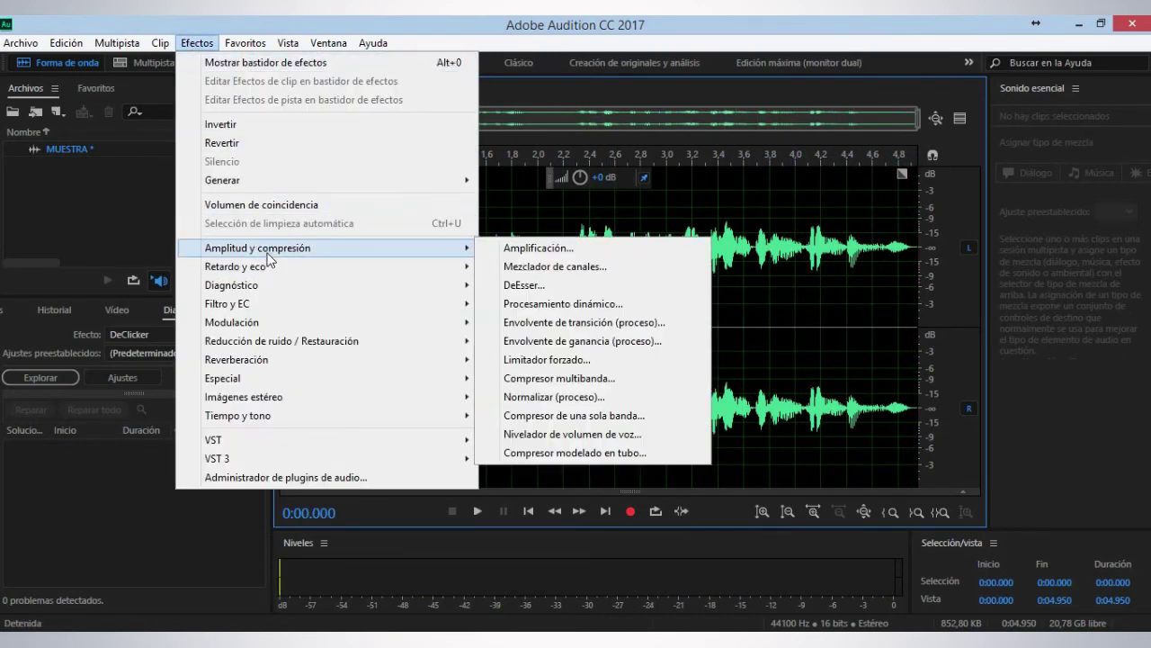
pyautogui.click(611, 384)
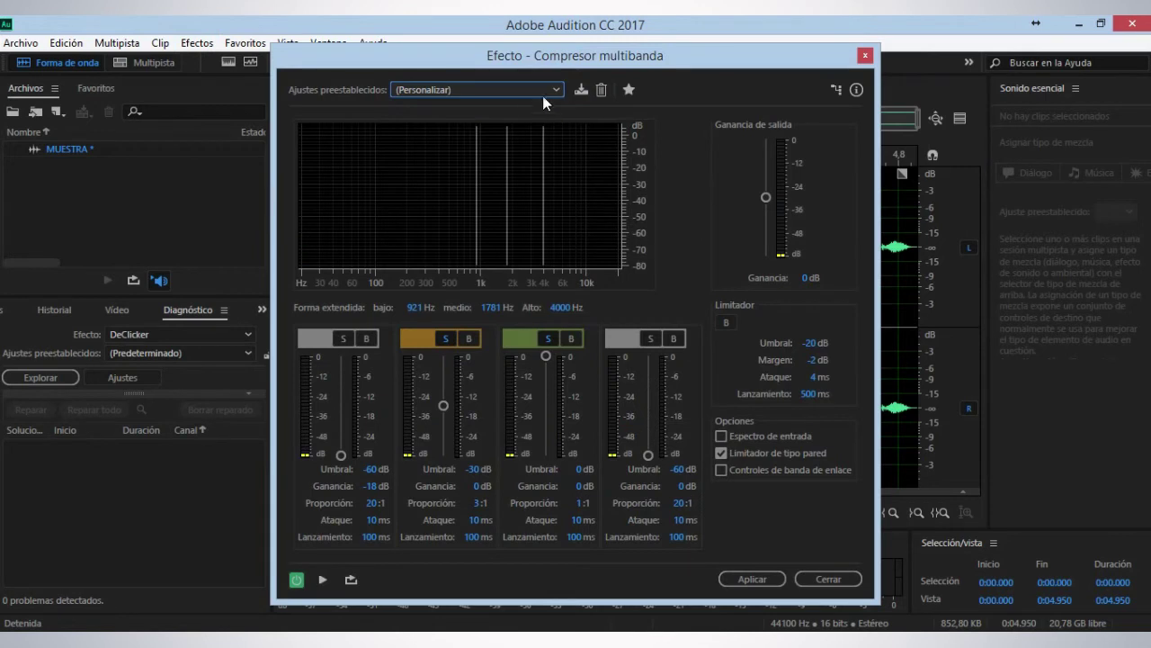
pyautogui.click(544, 88)
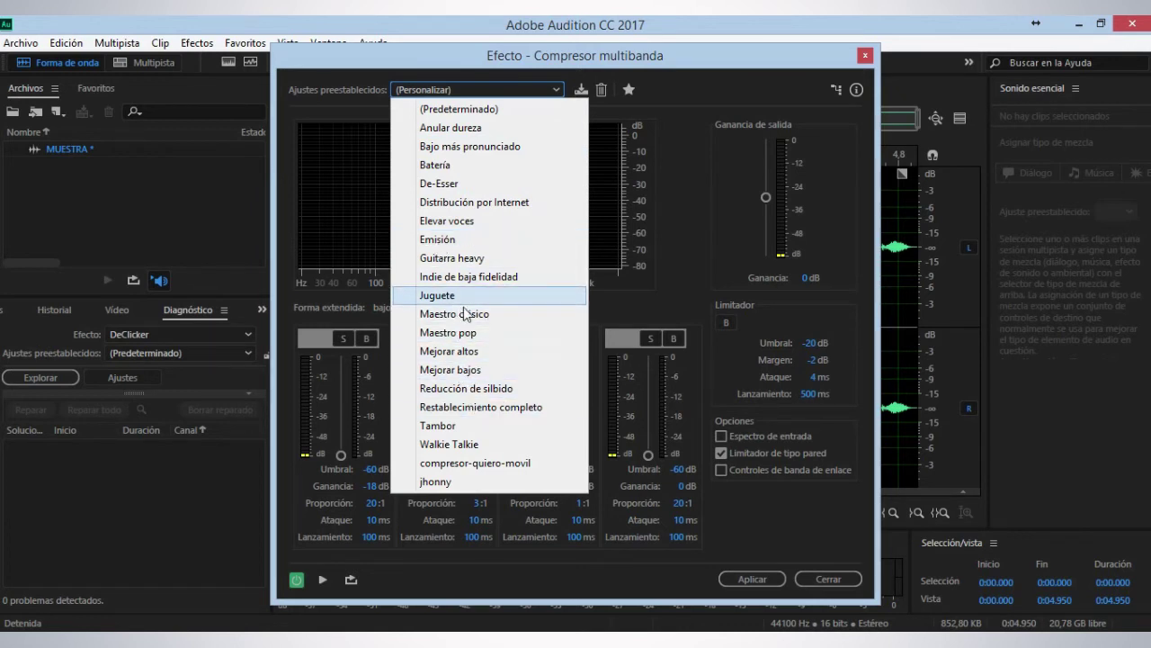
pyautogui.click(479, 203)
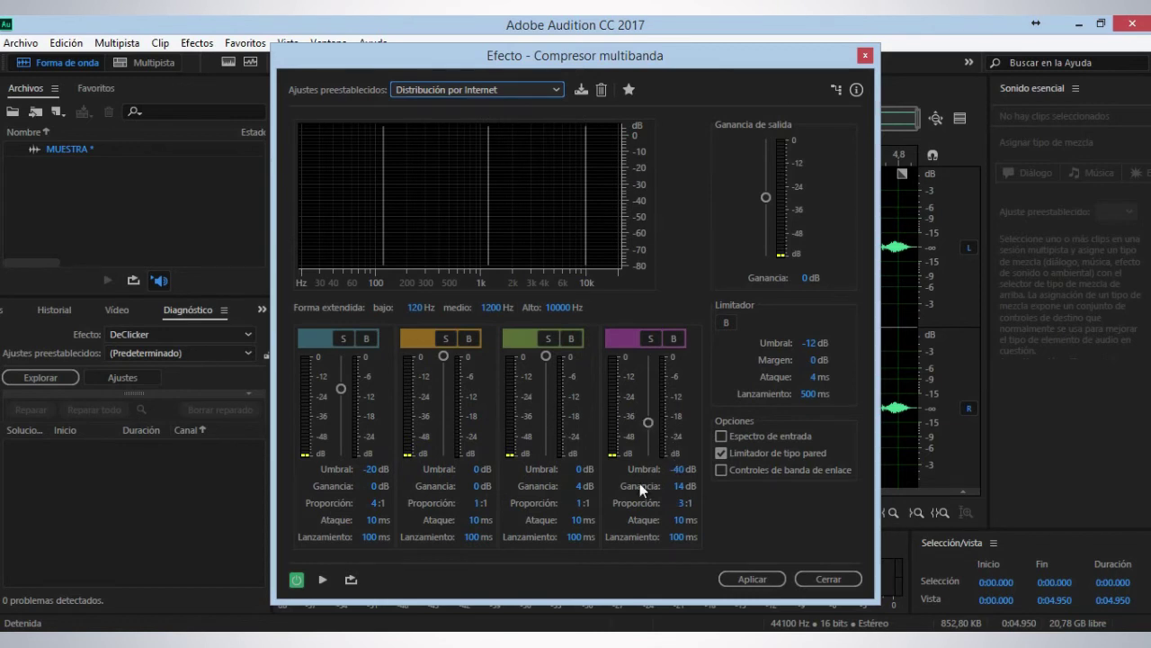
pyautogui.click(322, 580)
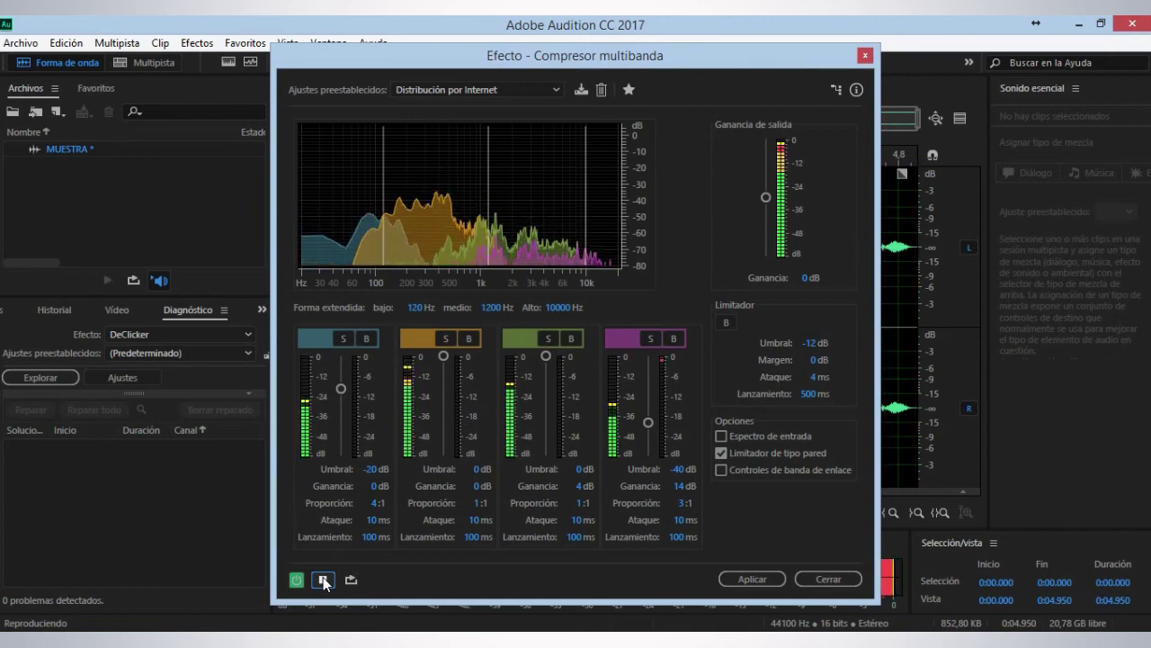
pyautogui.click(323, 577)
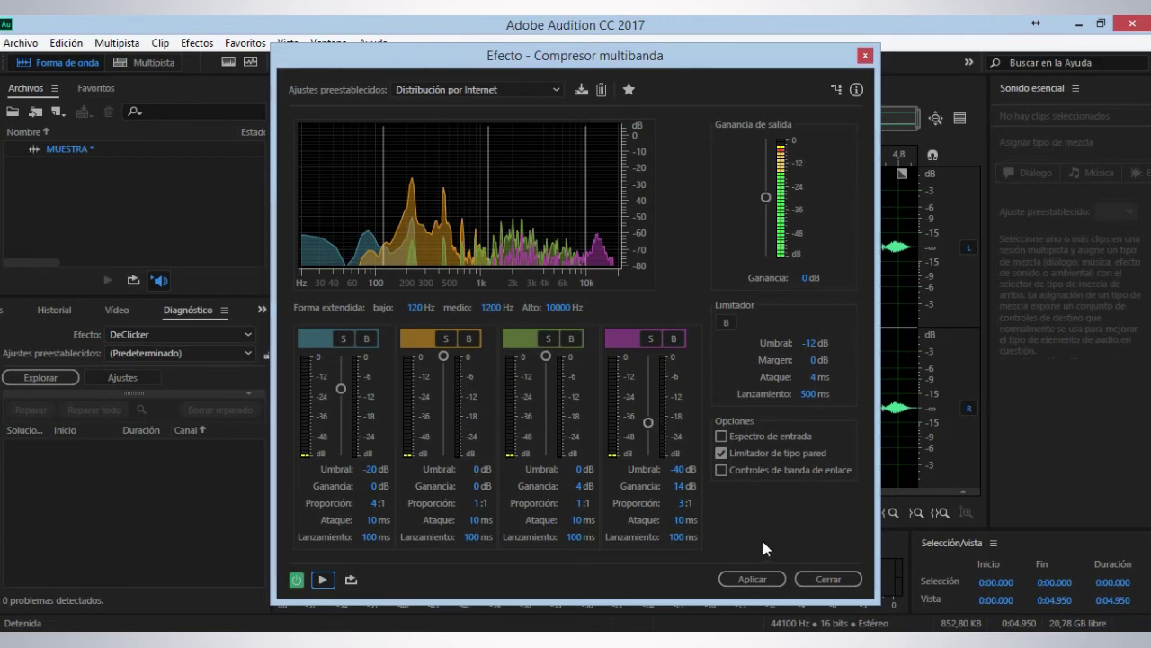
pyautogui.click(752, 578)
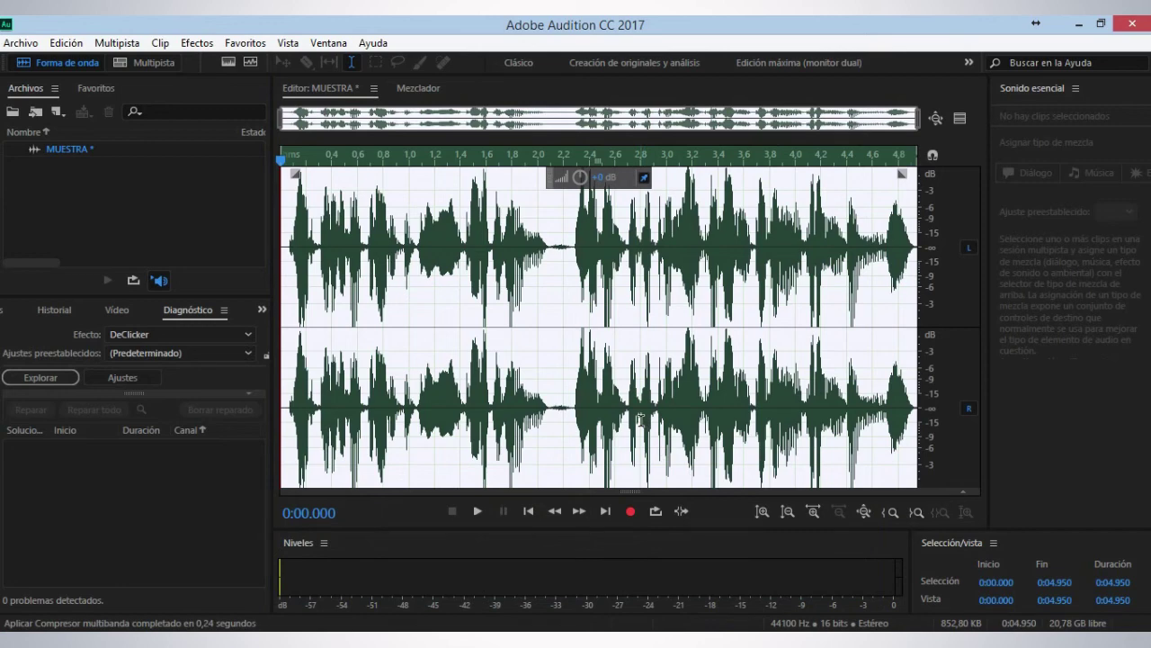
# Step: Delete the noisy pause between the two phrases, from about 2.09 s to 2.25 s, and play the recording from the beginning
pyautogui.press('space')
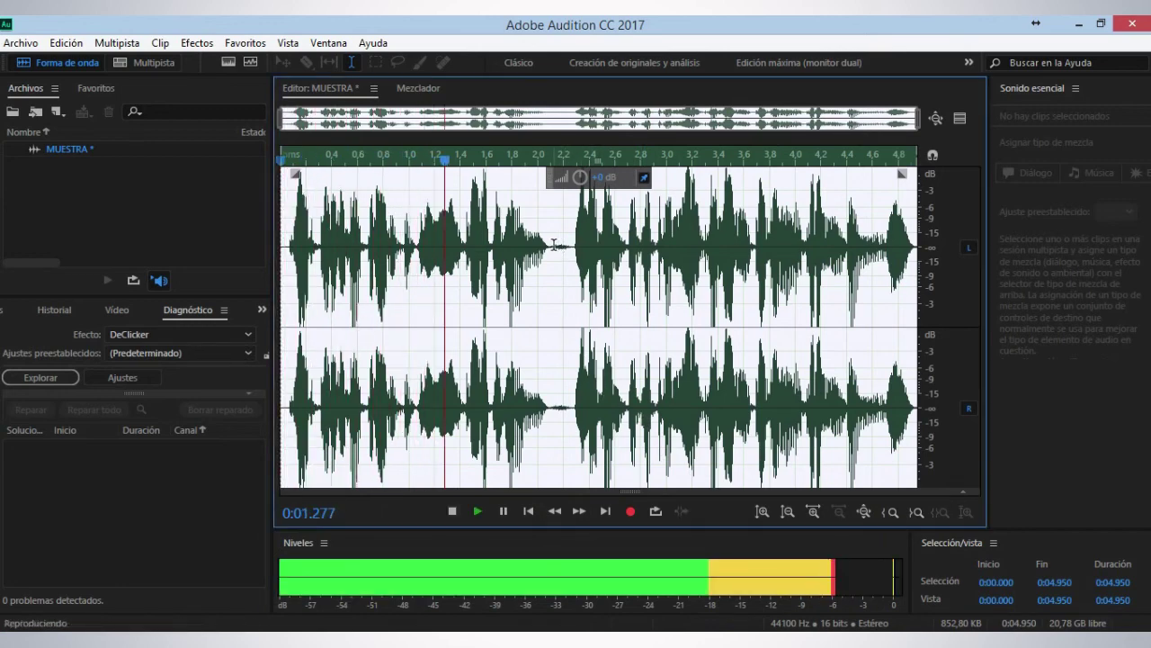
pyautogui.scroll(3, 554, 244)
pyautogui.moveTo(550, 306); pyautogui.dragTo(616, 323)
pyautogui.press('space')
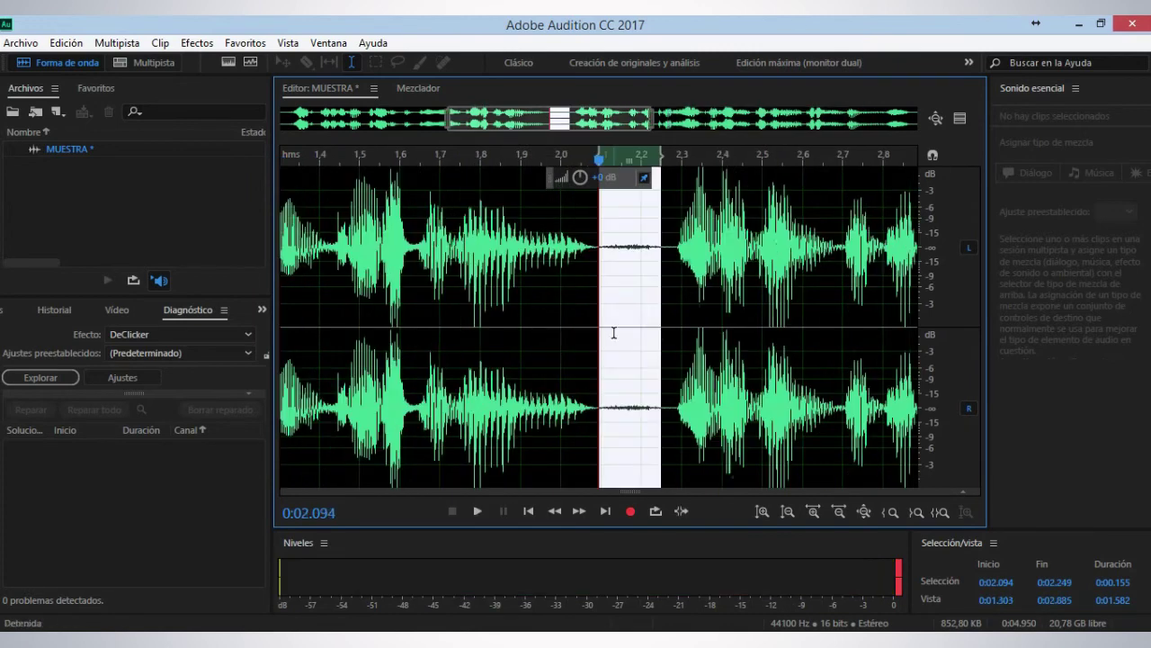
pyautogui.hotkey('ctrl', 'shift', 'a')
pyautogui.scroll(-5, 612, 334)
pyautogui.press('space')
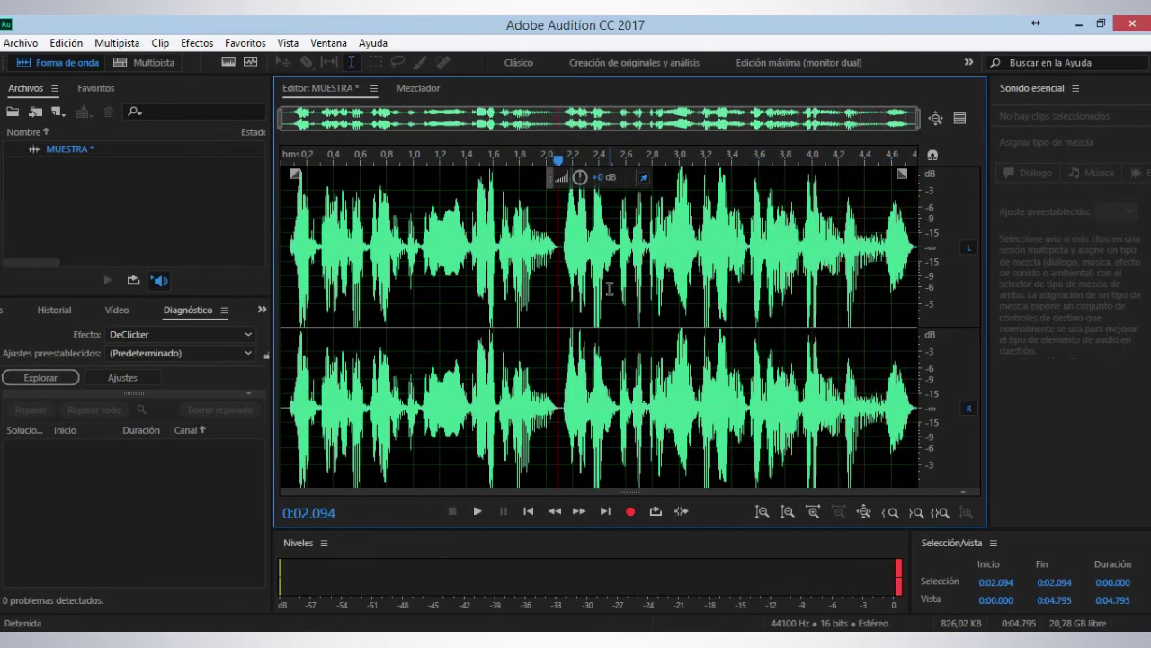
pyautogui.press('Home')
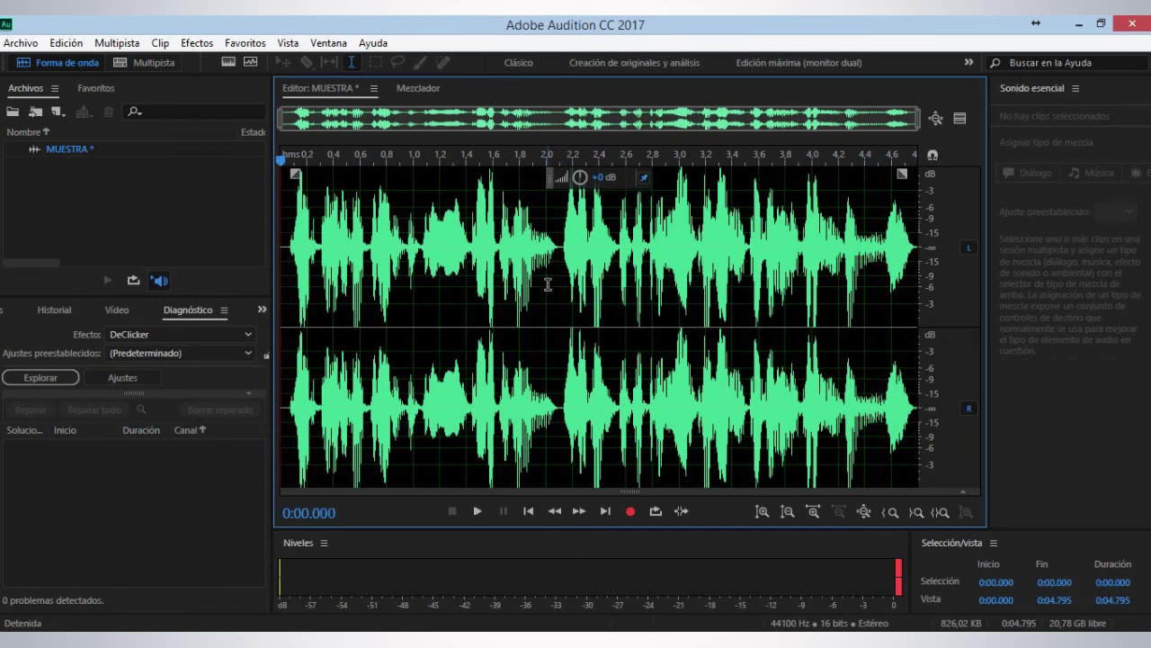
pyautogui.press('space')
pyautogui.press('space')
# Step: Save the recording as MUESTRA.mp3 in Audio en MP3 format in the tutoriales adobe audition folder on the desktop
pyautogui.hotkey('ctrl', 'shift', 's')
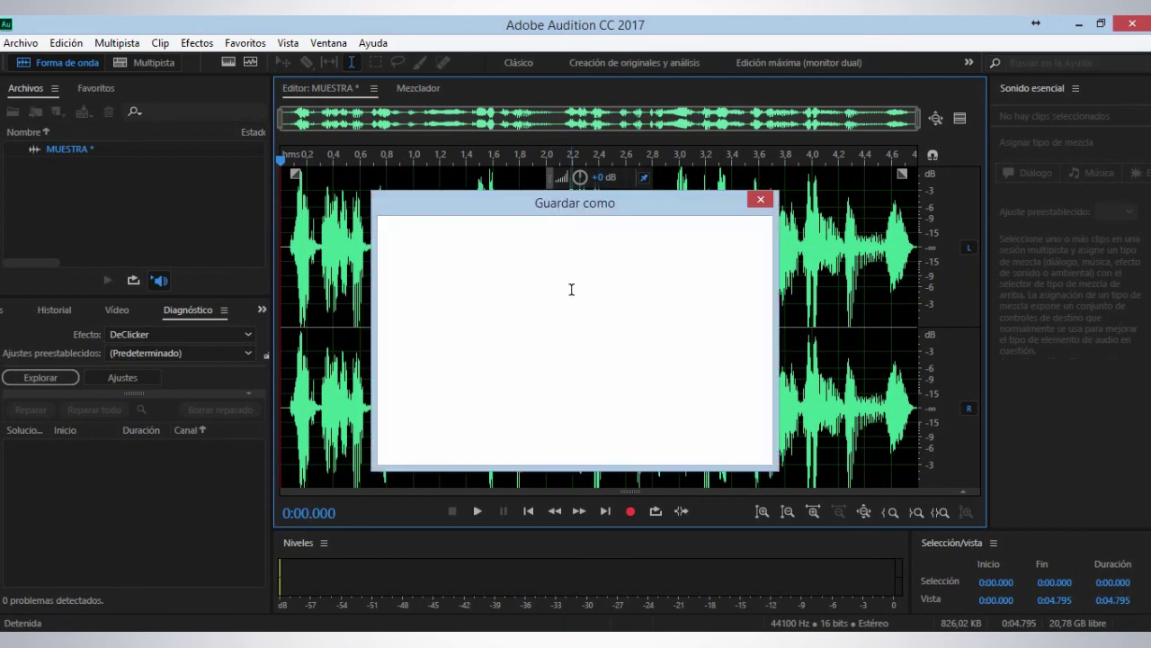
pyautogui.click(672, 280)
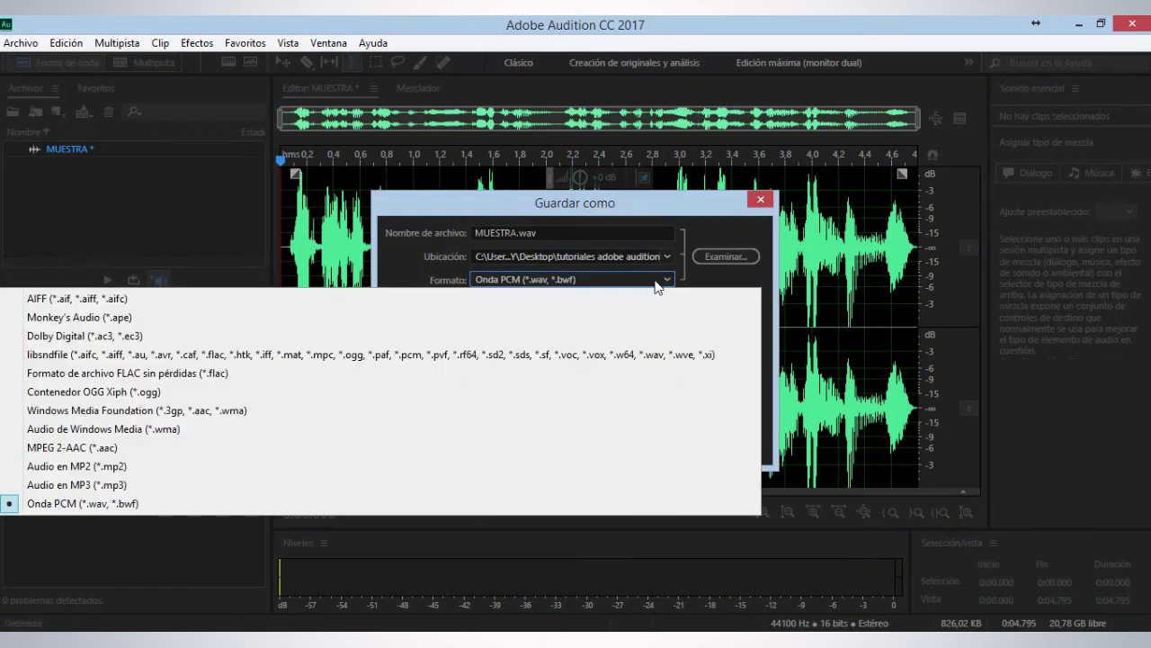
pyautogui.click(128, 481)
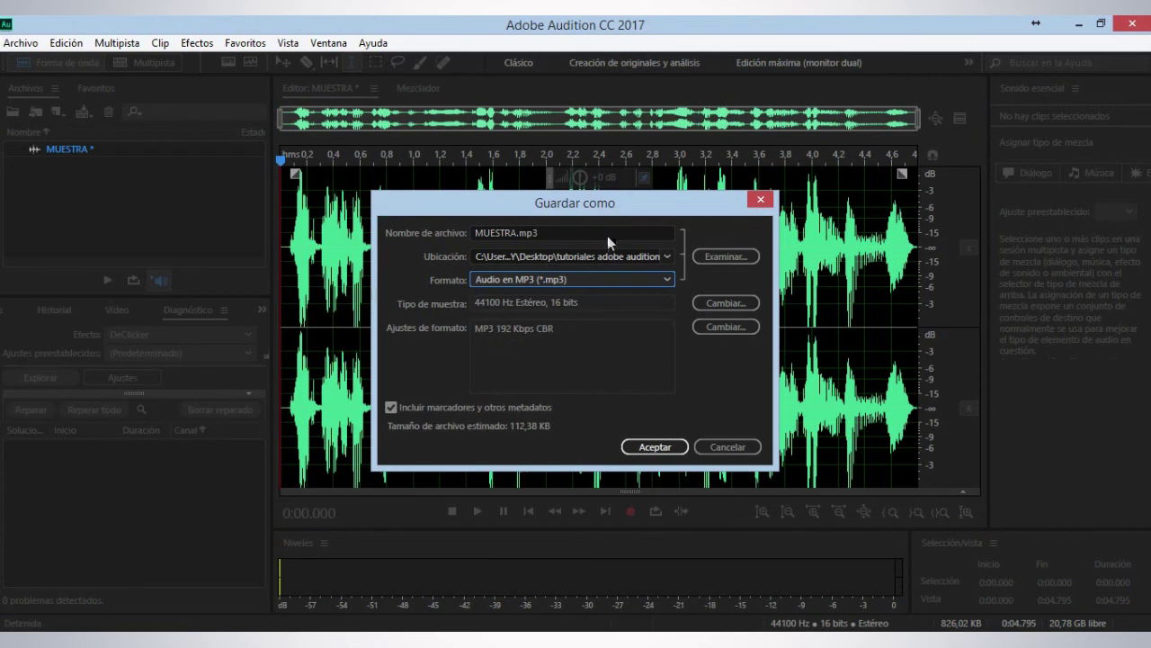
pyautogui.click(738, 257)
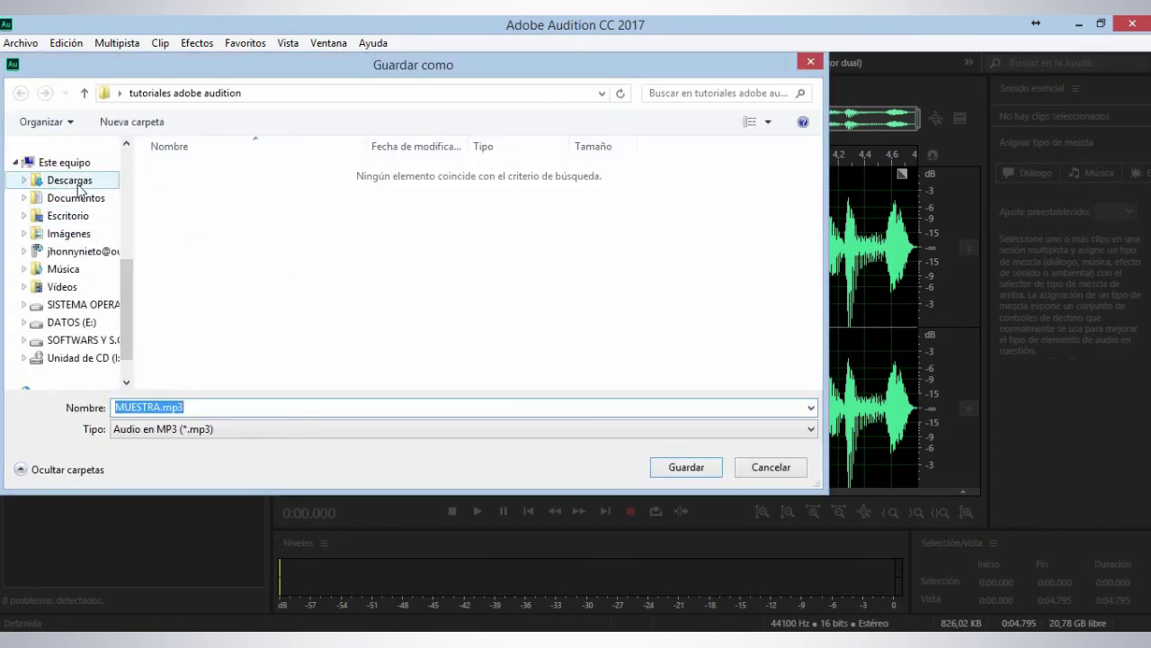
pyautogui.click(79, 223)
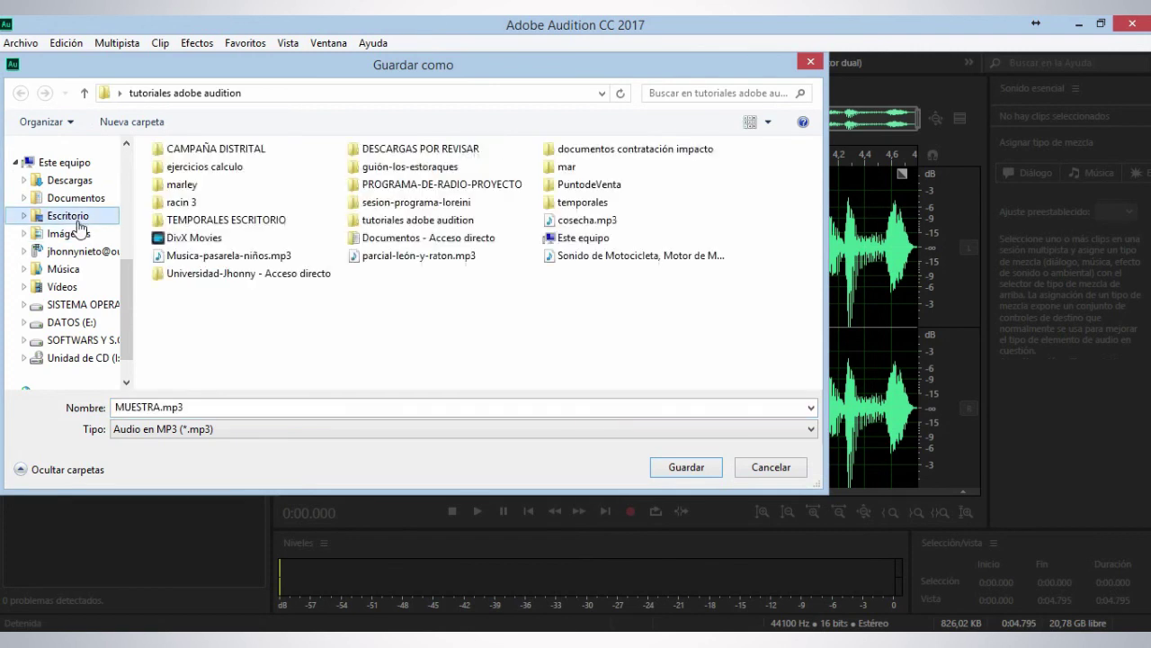
pyautogui.doubleClick(411, 222)
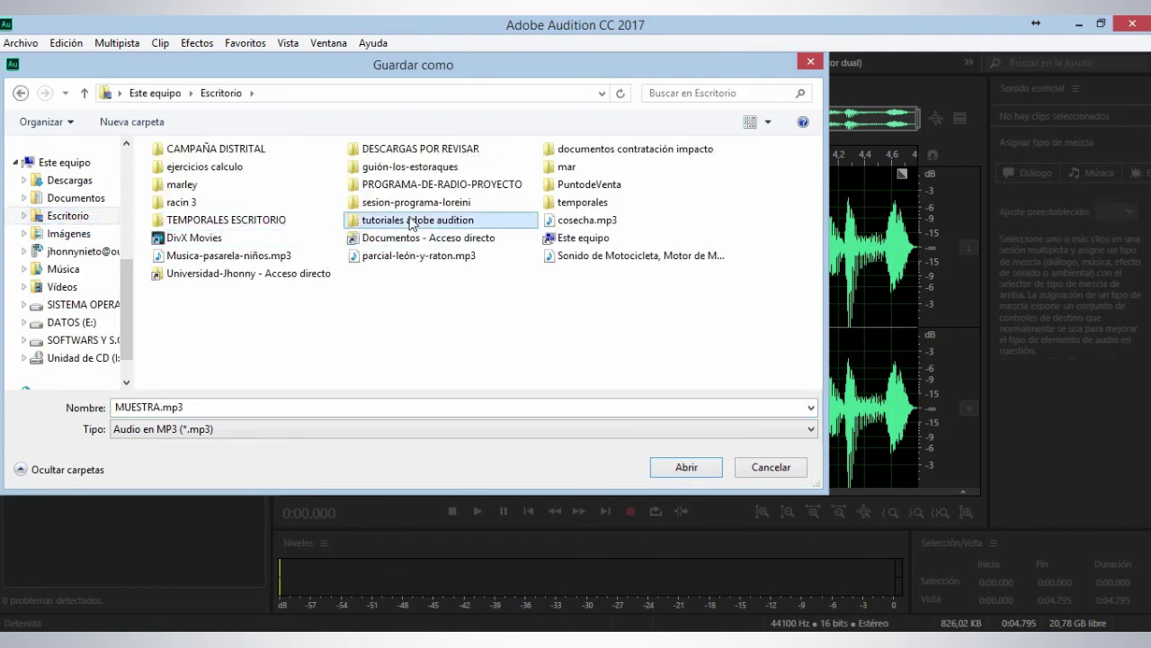
pyautogui.click(235, 419)
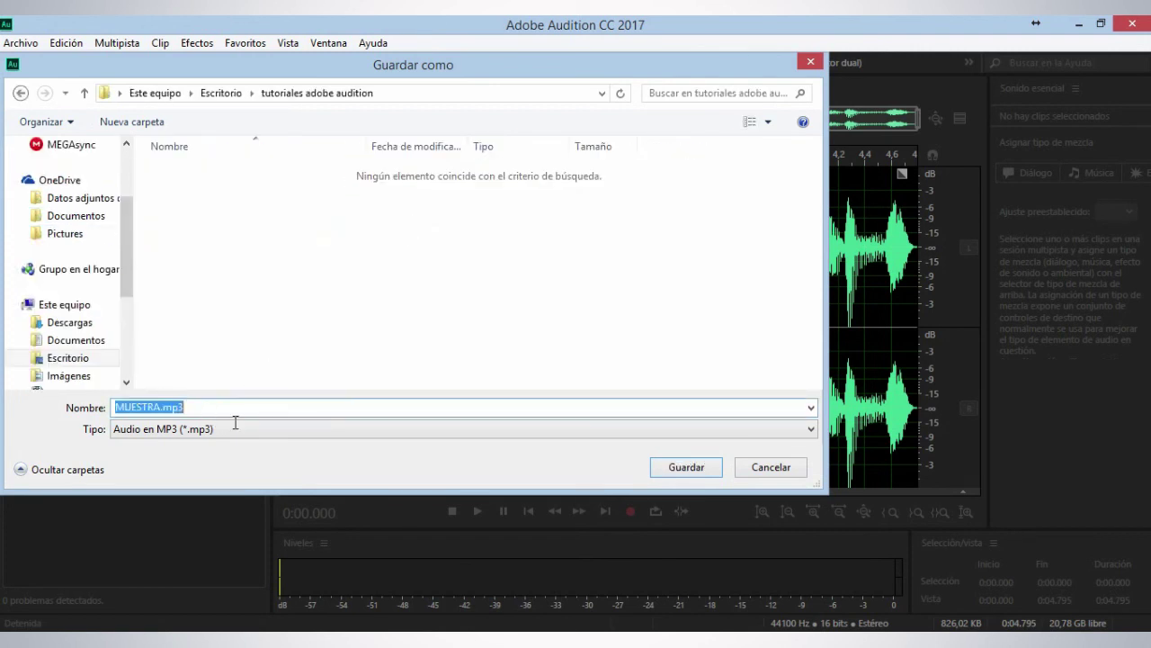
pyautogui.click(676, 469)
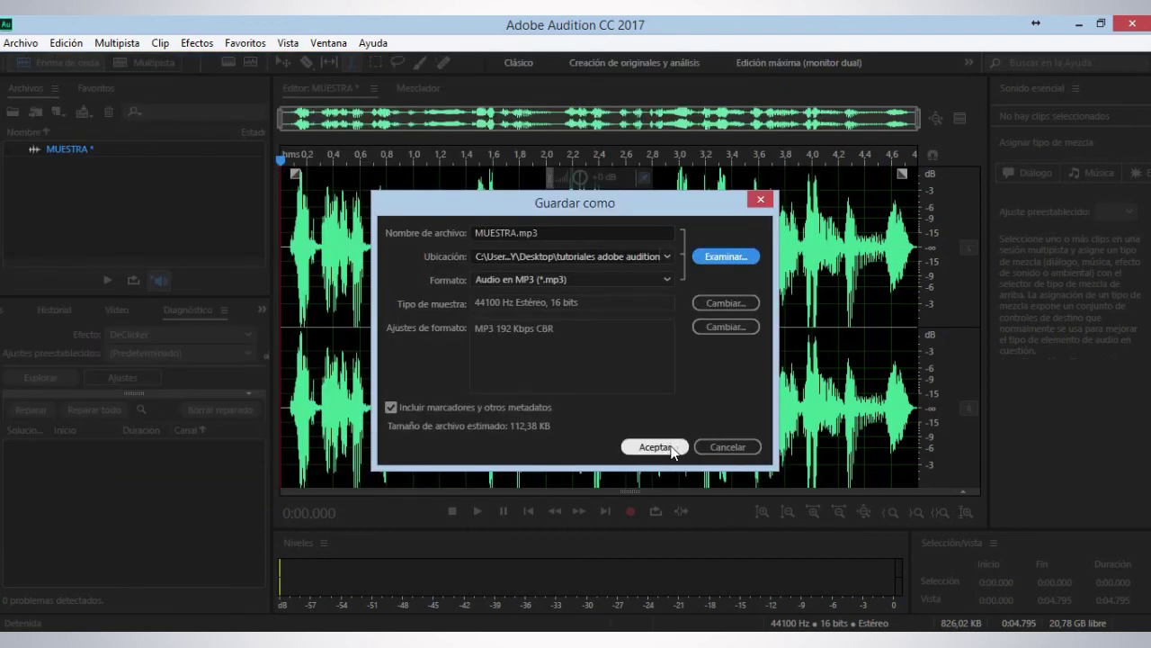
pyautogui.click(673, 450)
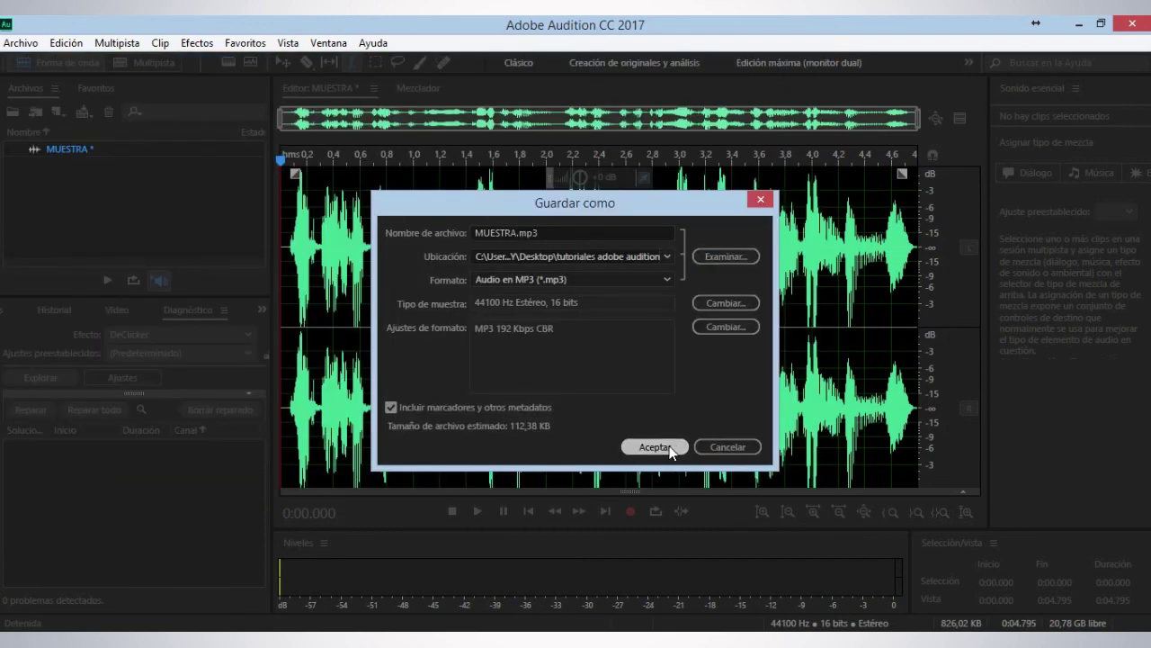